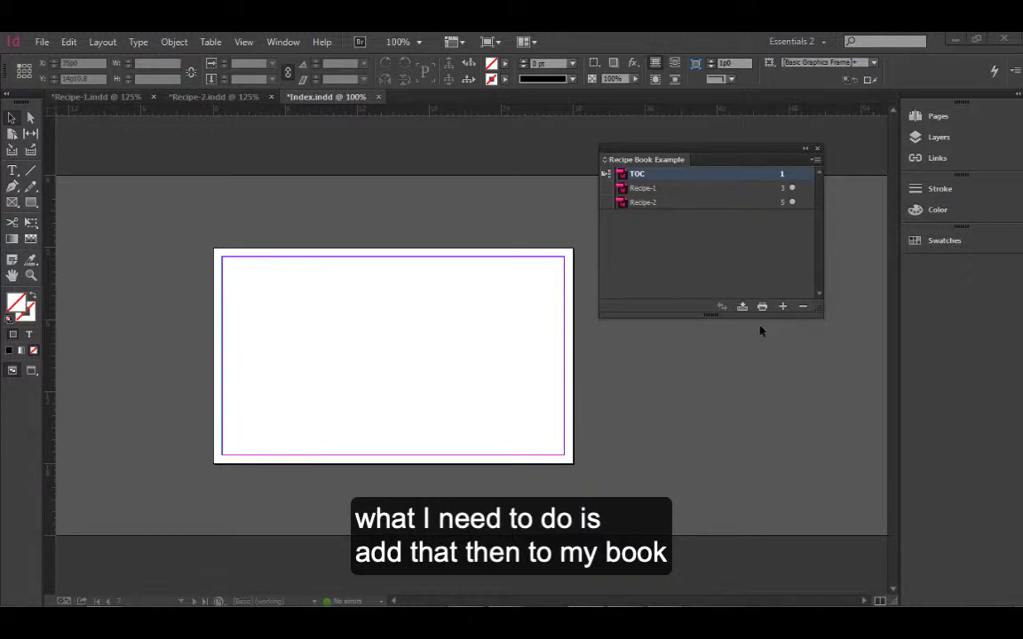
Add Index.indd to the Recipe Book Example book and move it to the end of the document list.
click(782, 306)
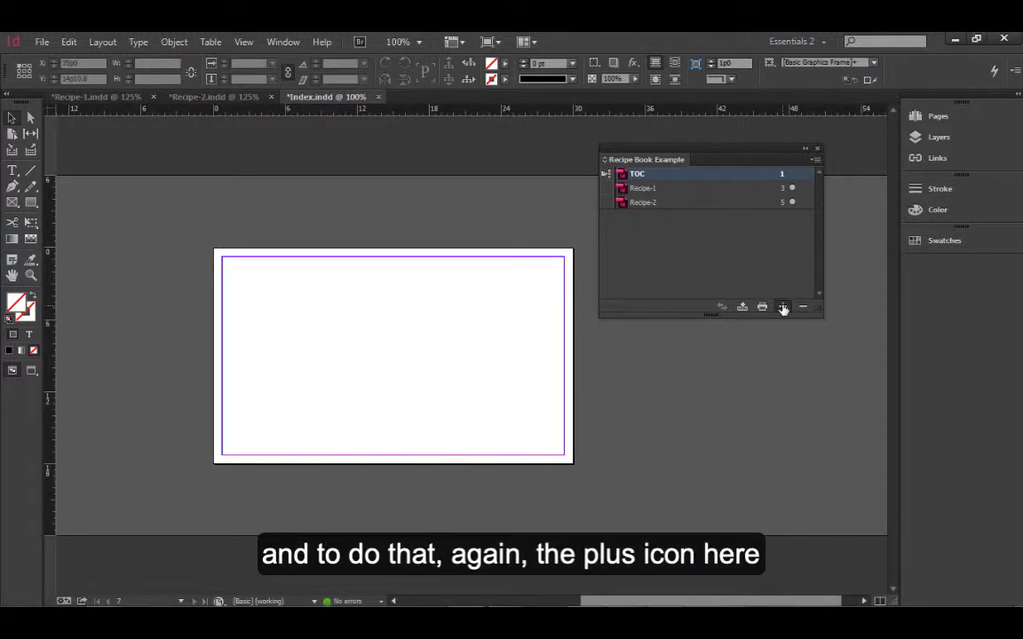
click(355, 233)
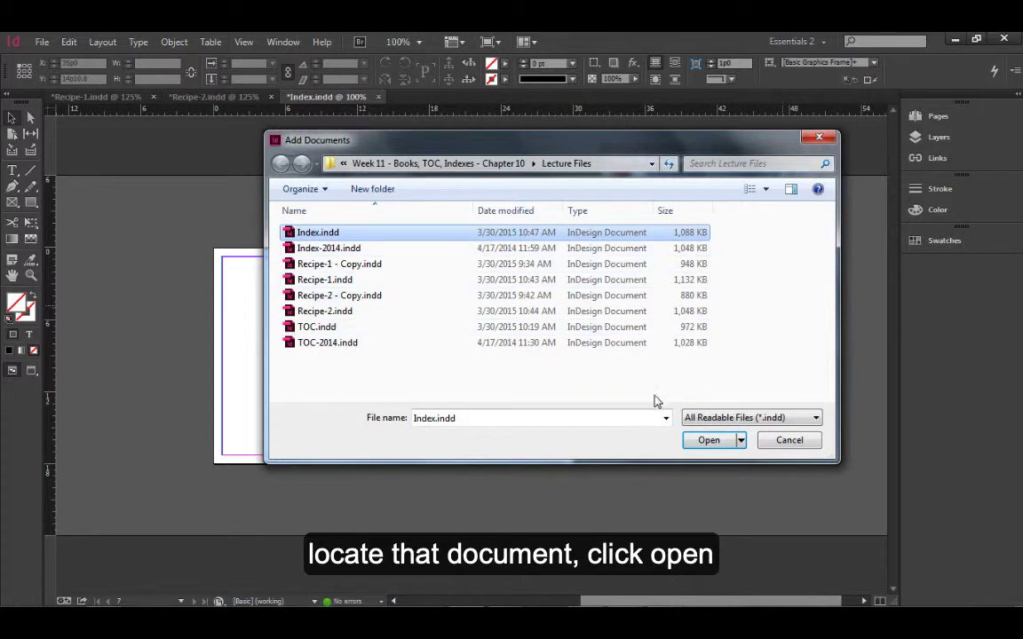
click(708, 440)
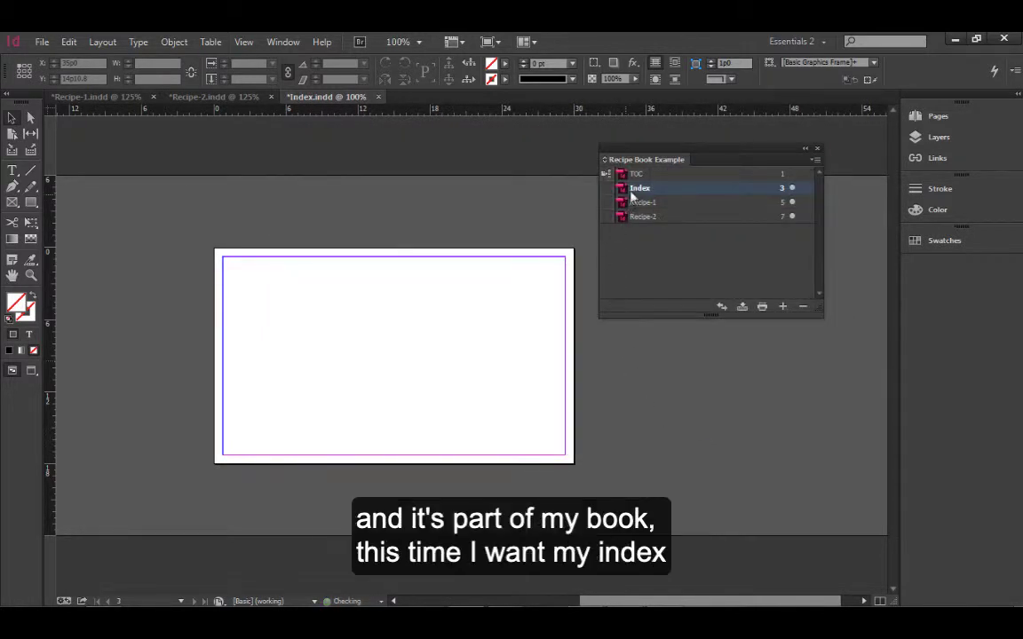
drag(655, 189, 652, 222)
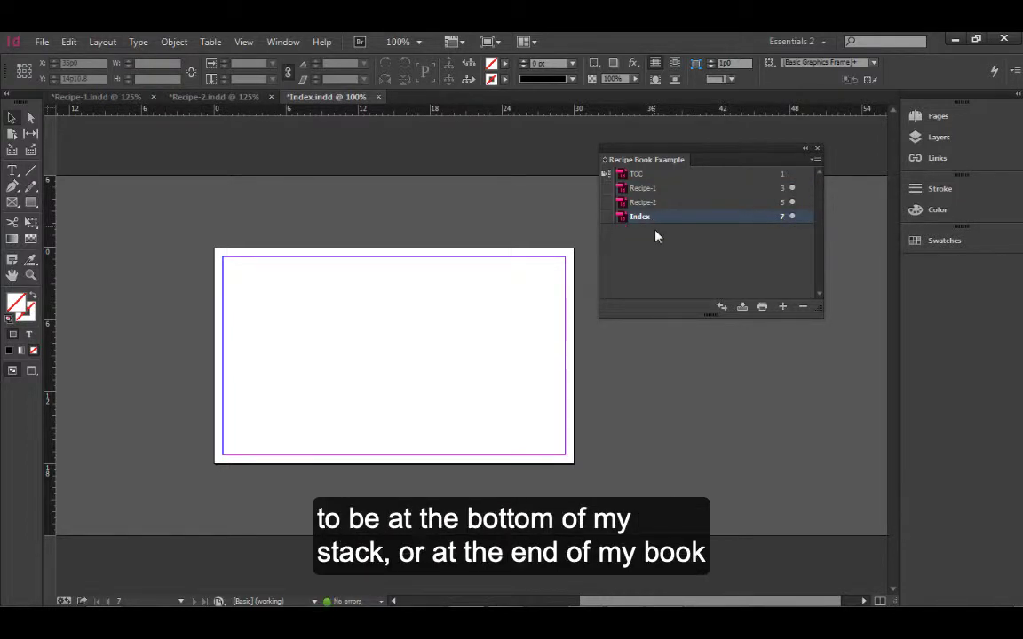
click(646, 256)
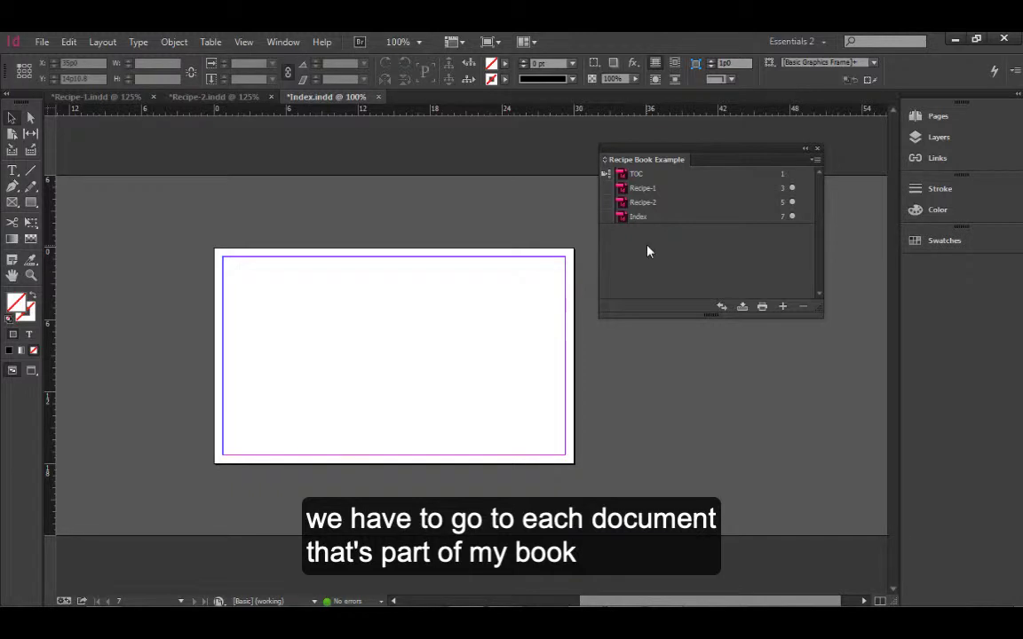
Bring up the Recipe-1 document from the book and move the book panel slightly higher.
click(668, 196)
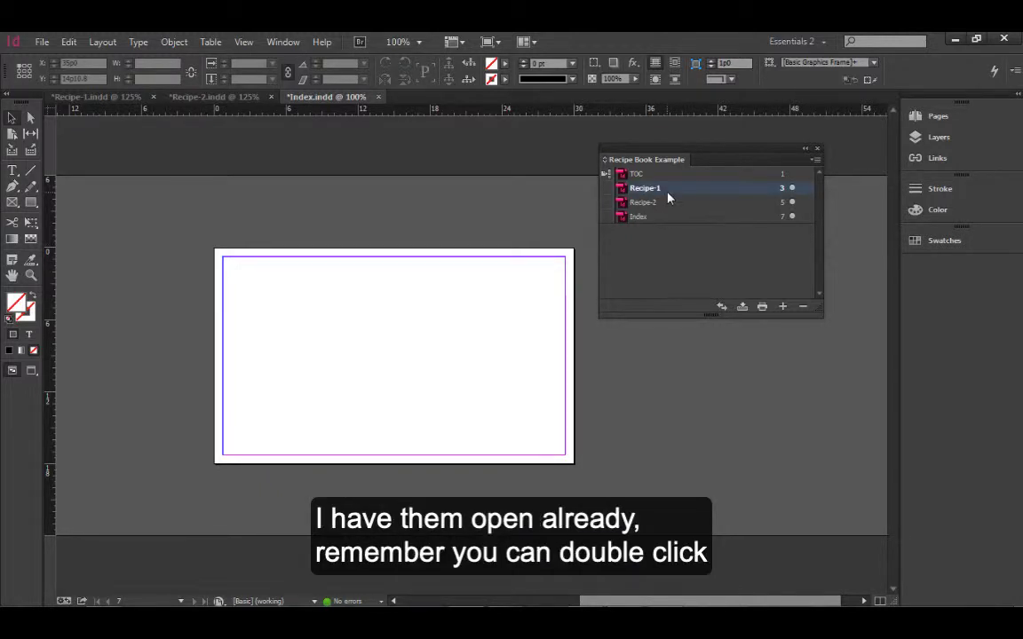
double_click(661, 192)
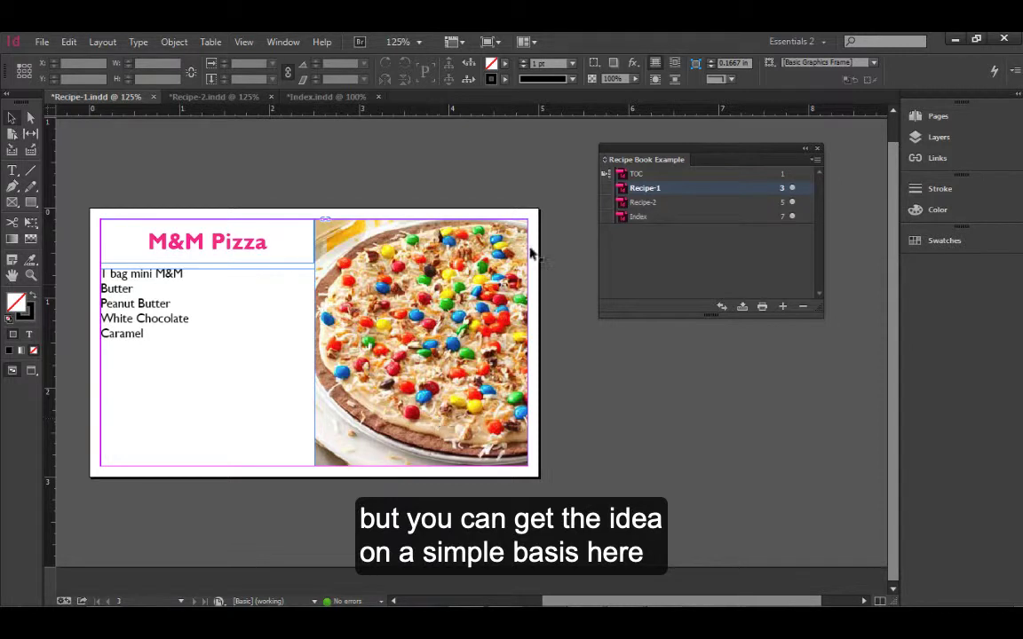
drag(629, 148, 633, 131)
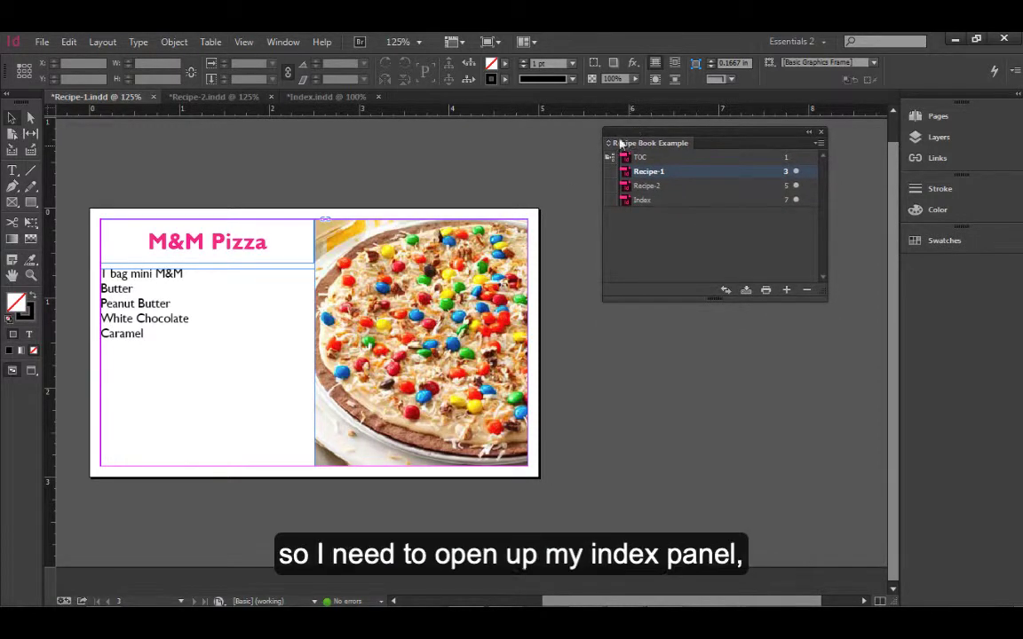
Show the Index panel and place it directly beneath the book panel.
click(296, 44)
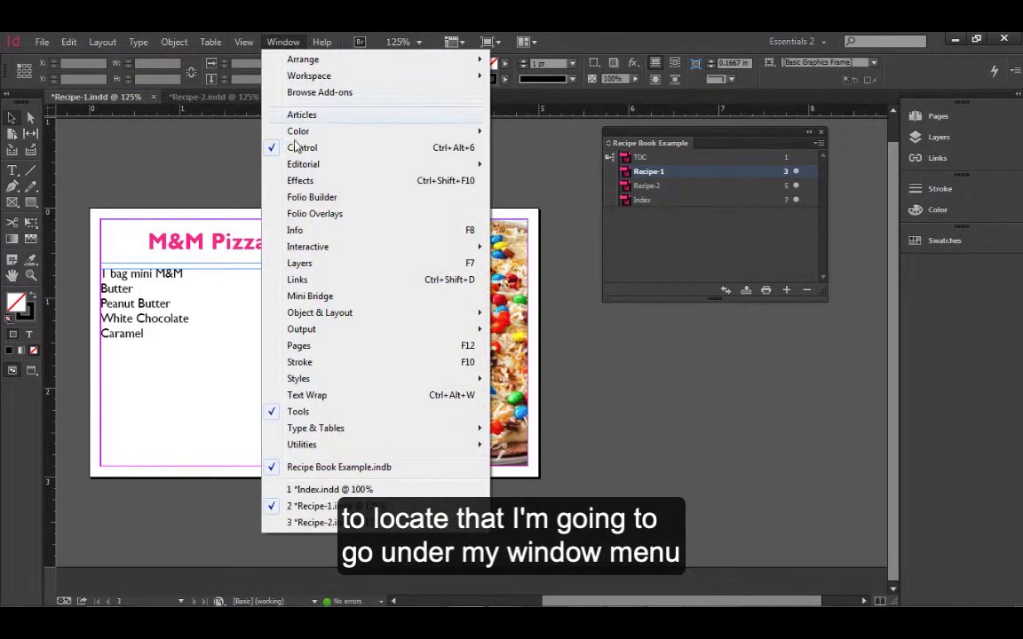
mouse_move(349, 429)
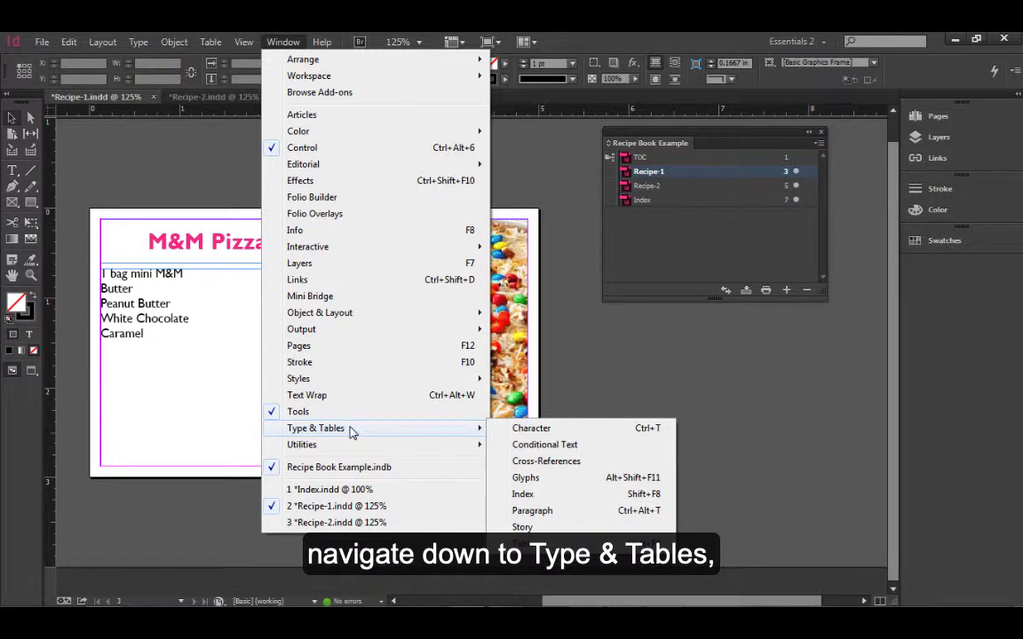
click(526, 495)
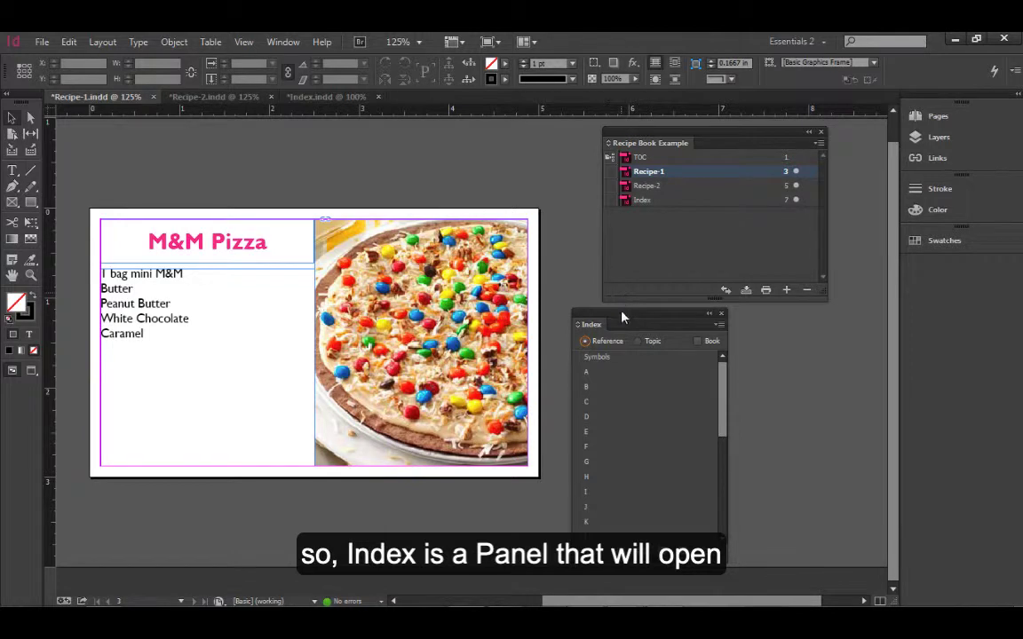
drag(621, 317, 646, 317)
mouse_move(756, 373)
mouse_down()
mouse_move(761, 486)
mouse_move(760, 365)
mouse_up()
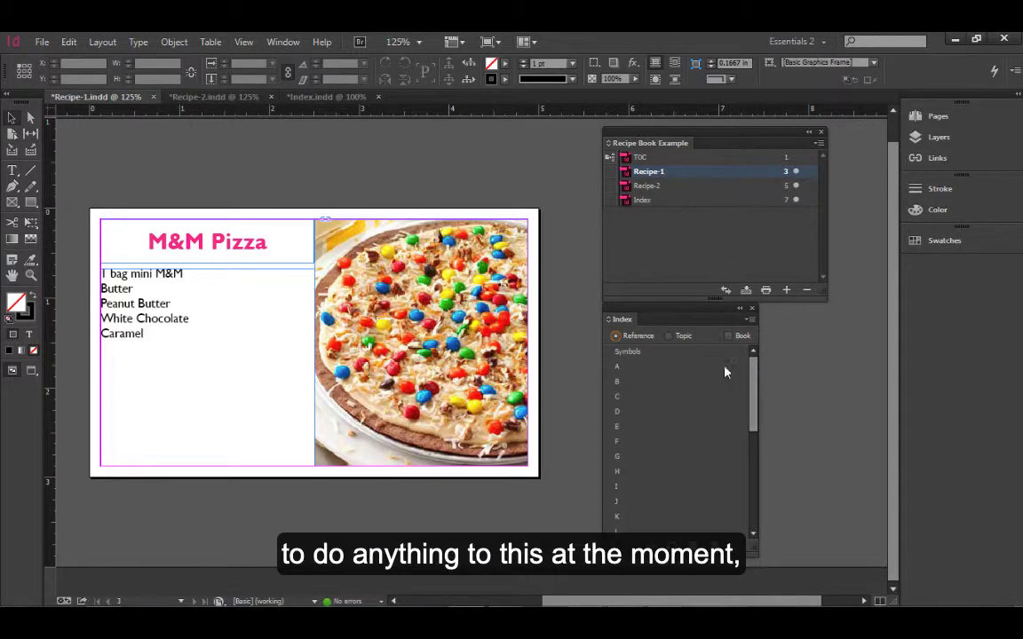
Create a current-page index entry for the word "Pizza" in the M&M Pizza title and check it in the index list.
click(217, 239)
click(13, 172)
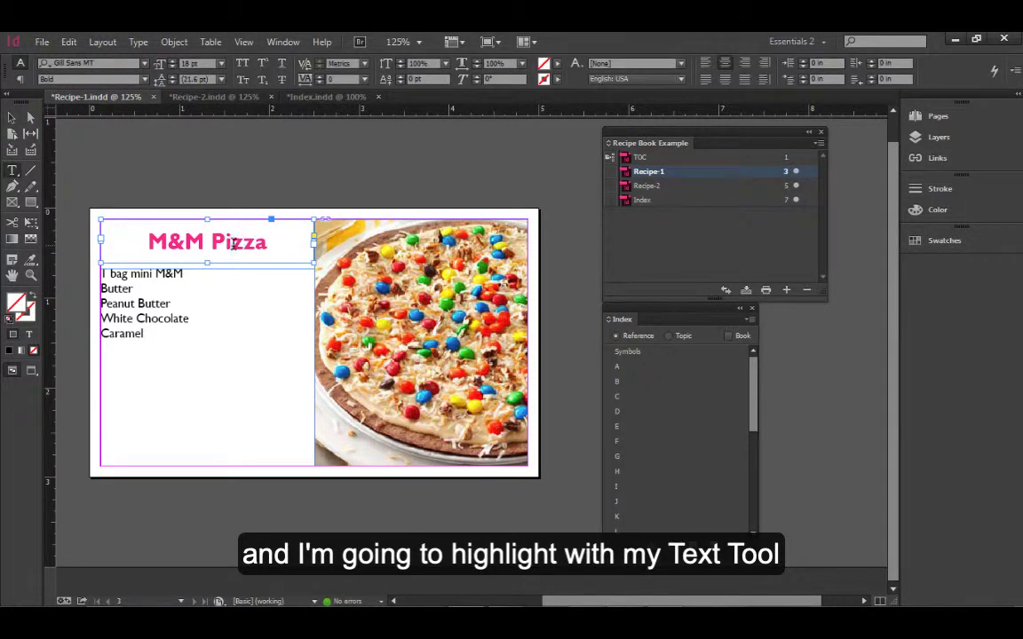
drag(211, 242, 267, 241)
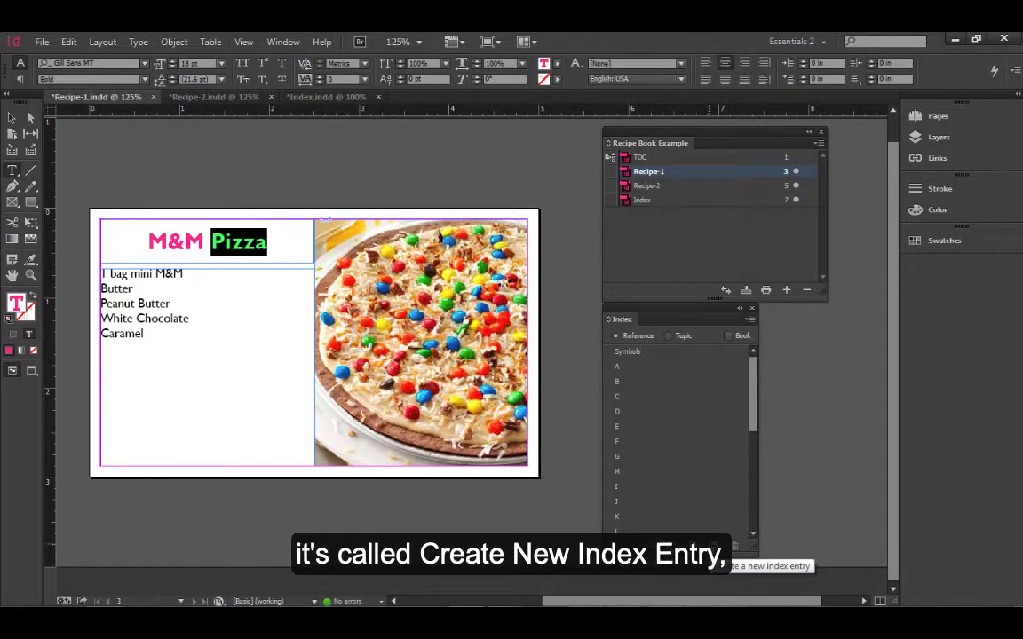
click(712, 547)
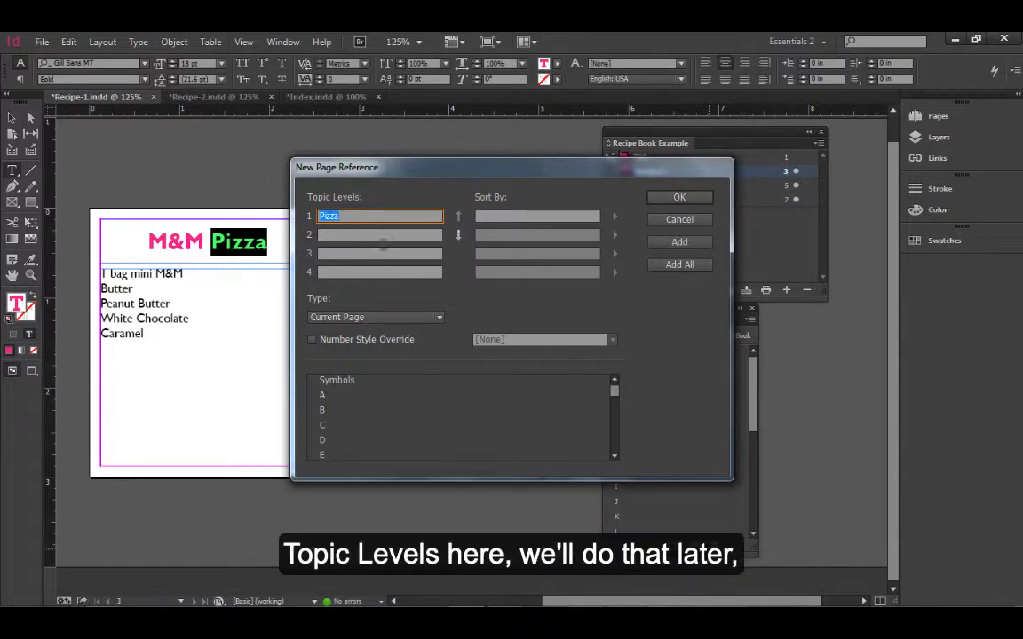
click(675, 199)
drag(755, 379, 754, 417)
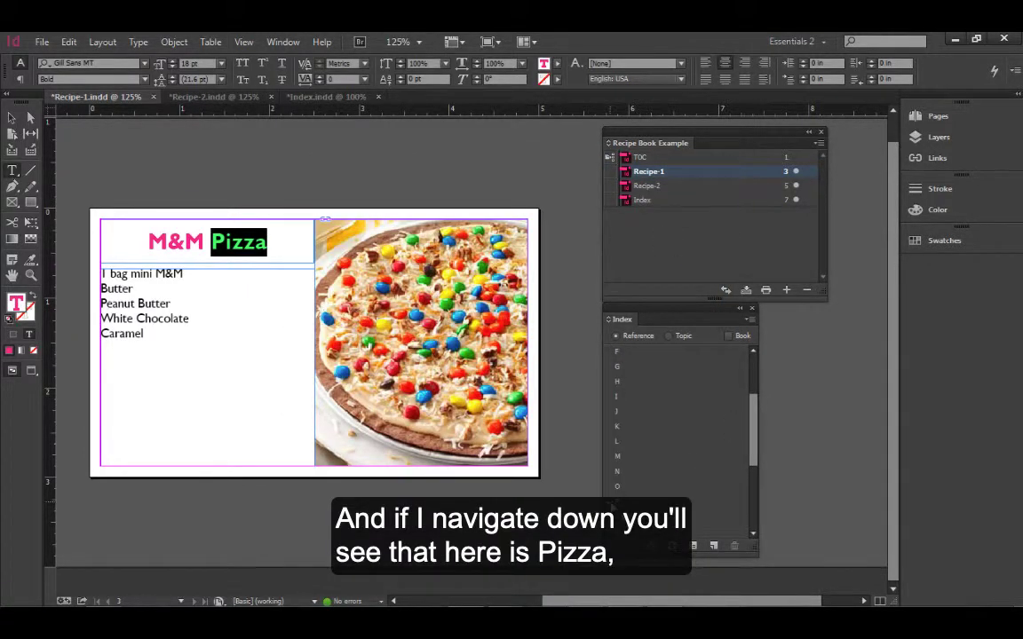
scroll(676, 404, up, 3)
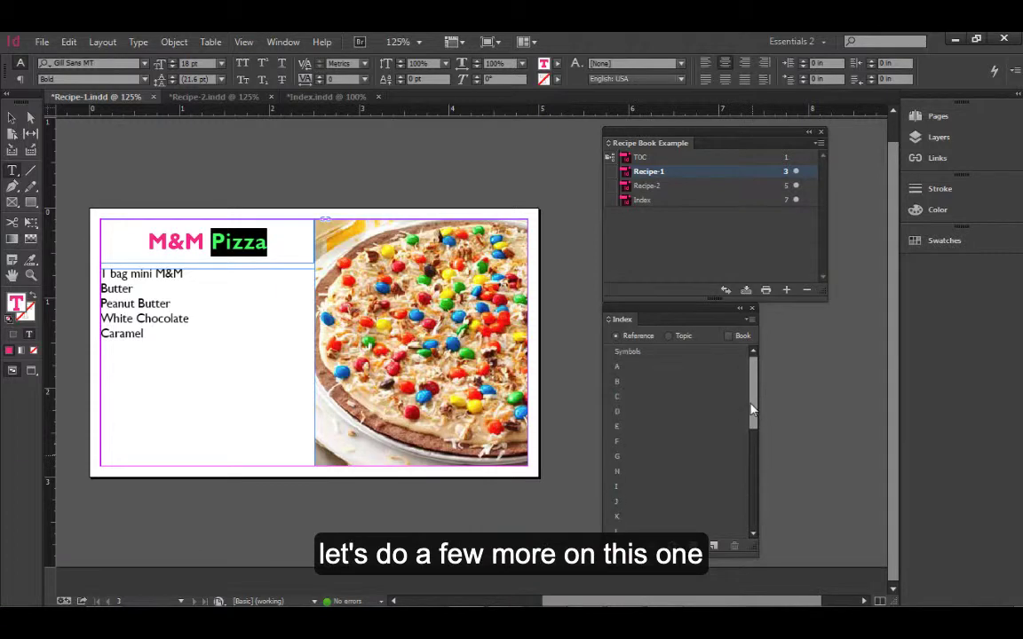
Create index entries for the ingredients "Butter" and "Peanut Butter" in Recipe-1.
drag(135, 289, 98, 289)
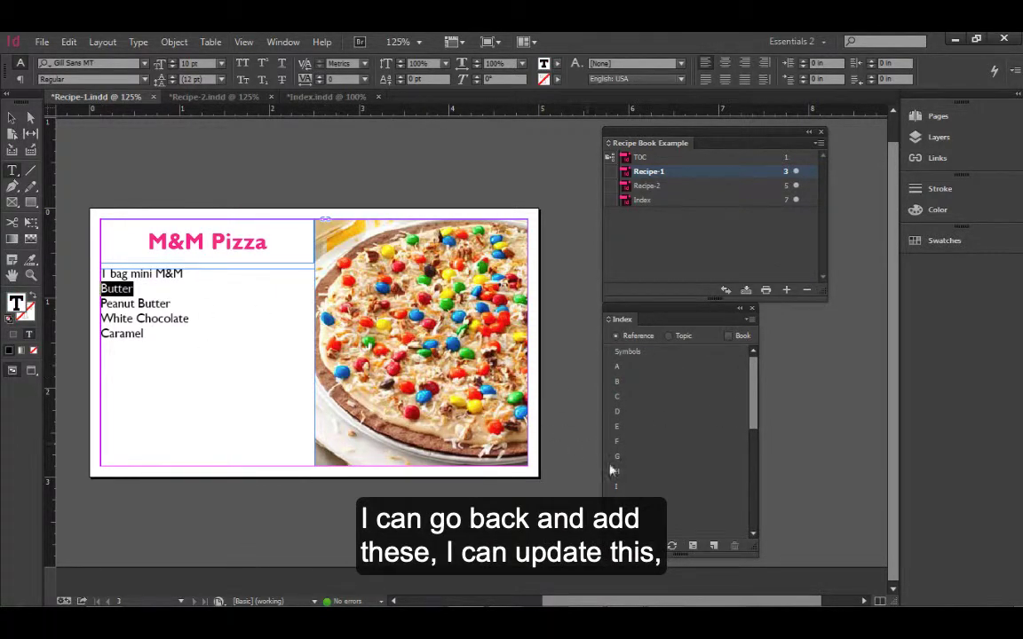
click(712, 545)
click(678, 197)
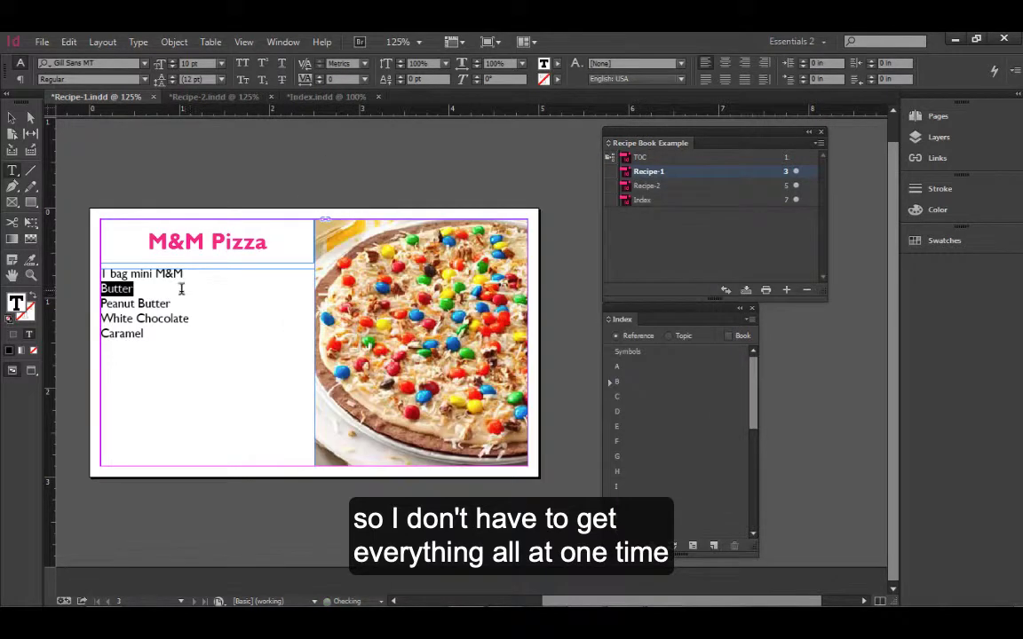
drag(172, 304, 88, 303)
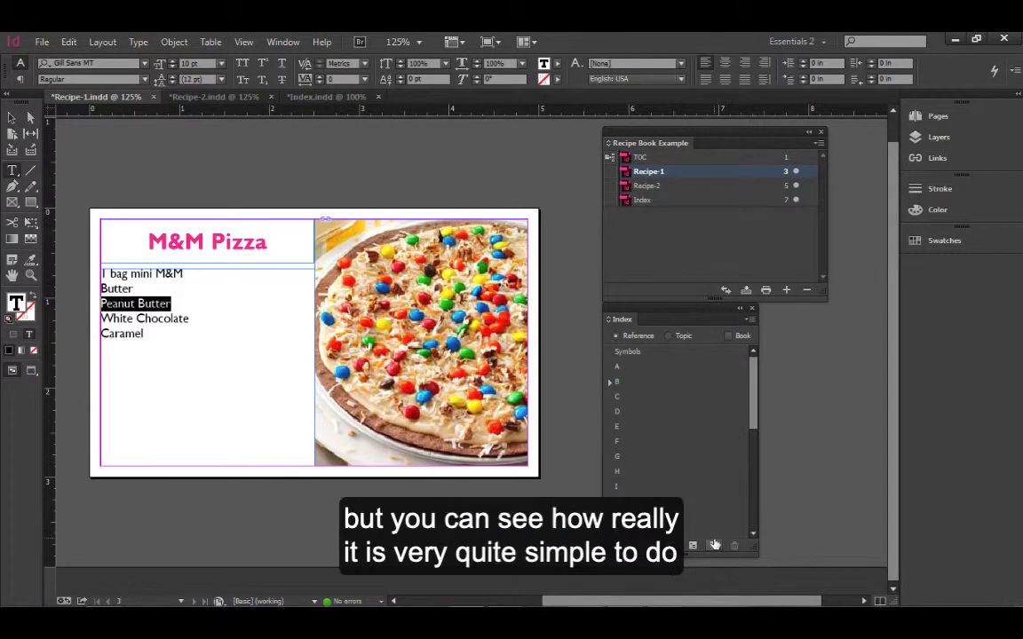
click(712, 545)
click(679, 197)
Create an index entry for the ingredient "Caramel" and expand the B and C groups in the index list.
drag(144, 333, 102, 352)
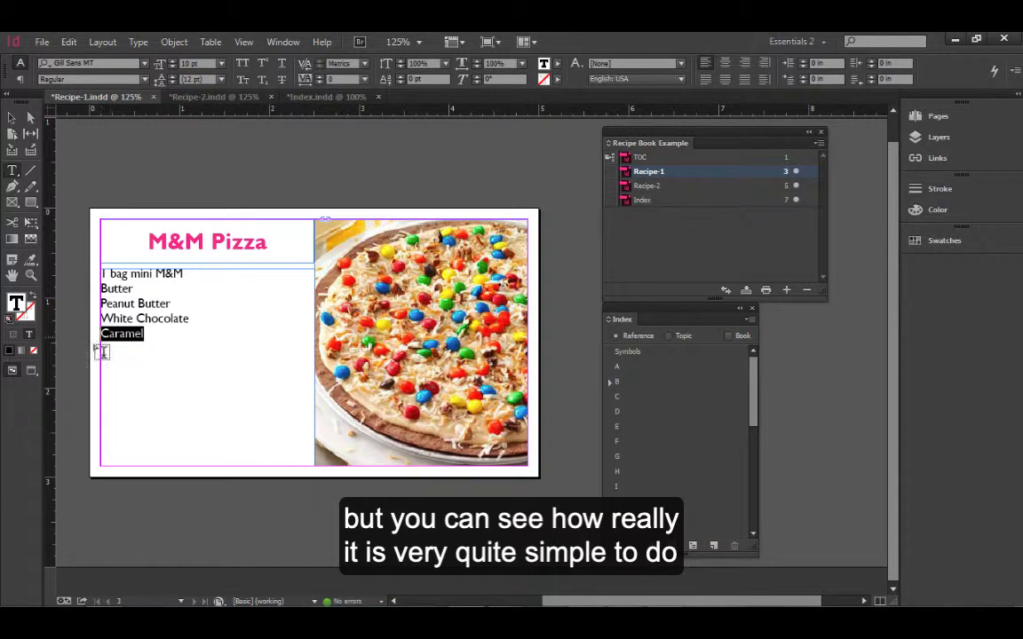
click(713, 545)
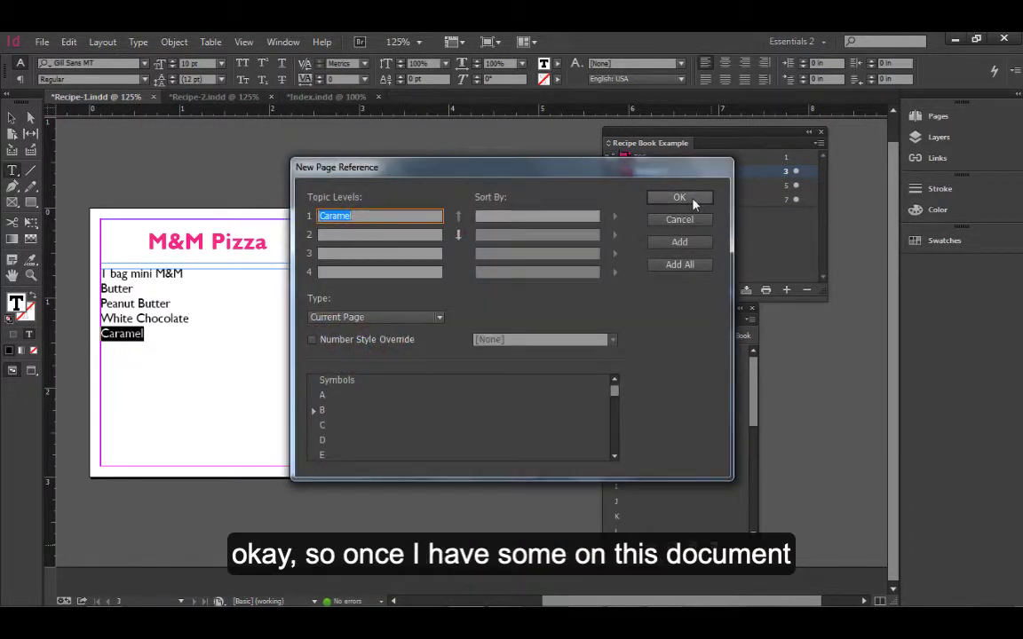
click(692, 200)
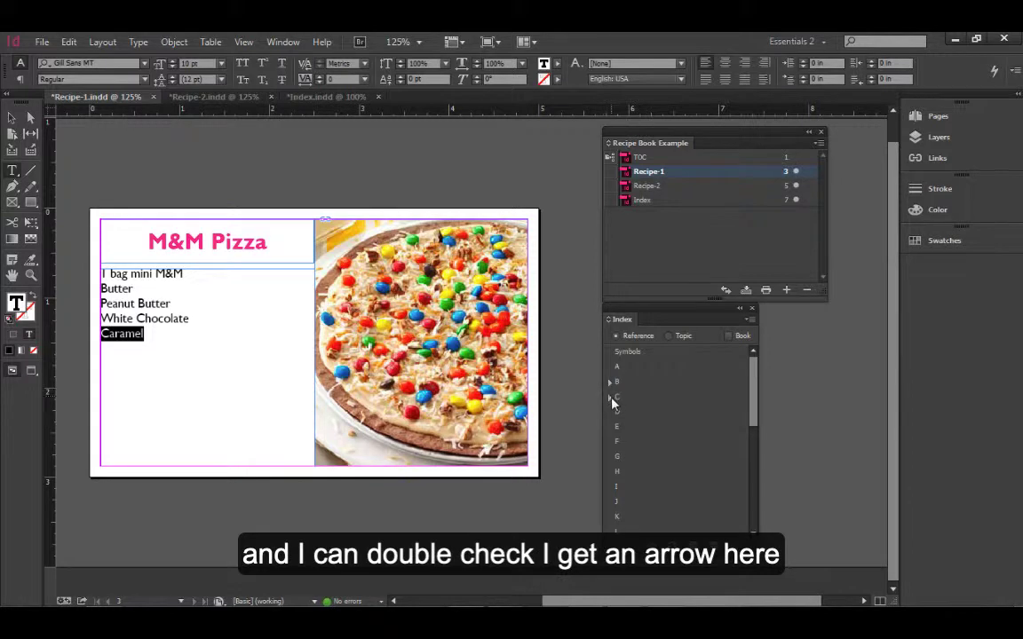
click(610, 396)
click(609, 387)
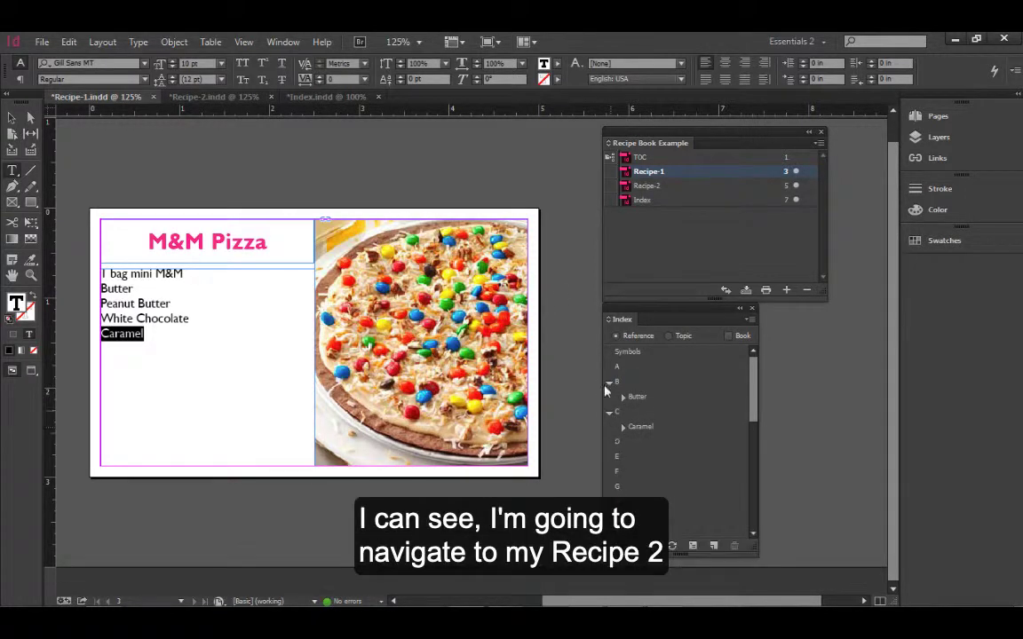
Switch to the Recipe-2 document and create an index entry for "Pizza" from the Veggie Pizza title.
click(214, 96)
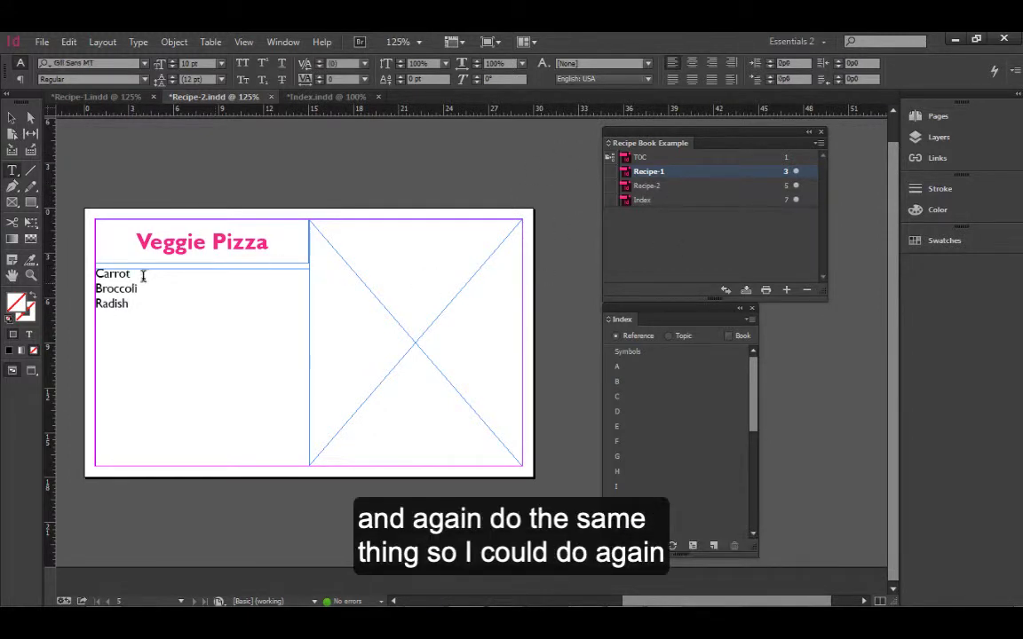
click(268, 242)
drag(268, 241, 211, 241)
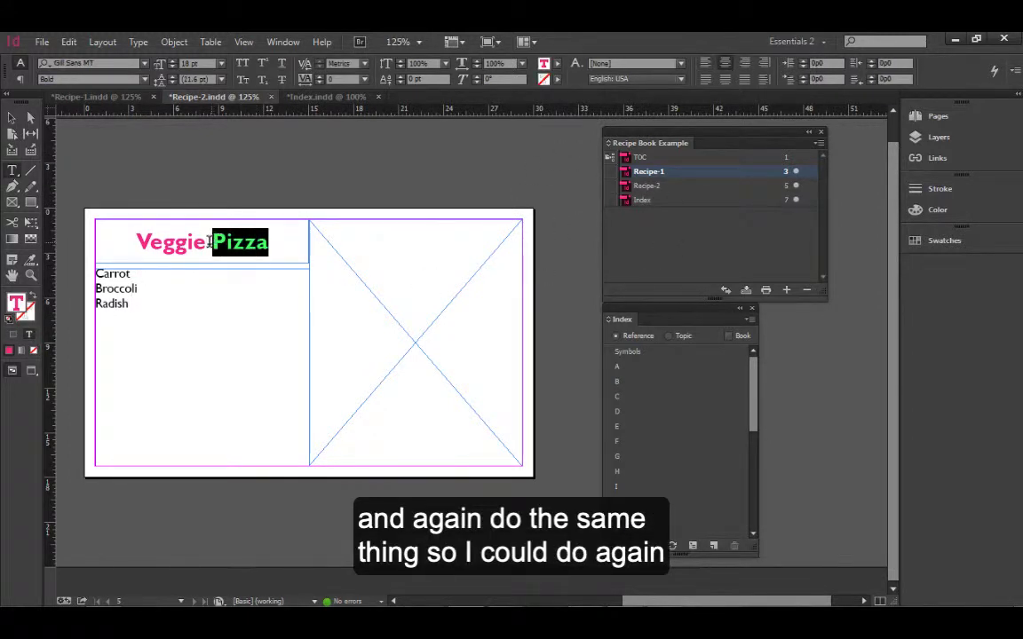
click(712, 547)
click(679, 198)
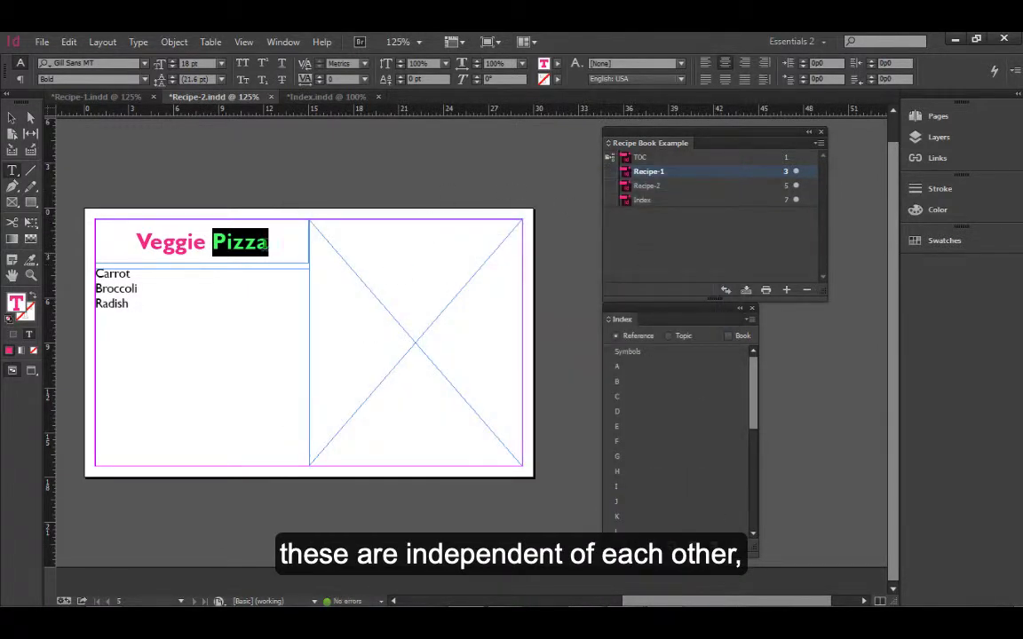
Create an index entry for the word "Veggie" in the Recipe-2 title and look through its index list.
drag(205, 242, 125, 232)
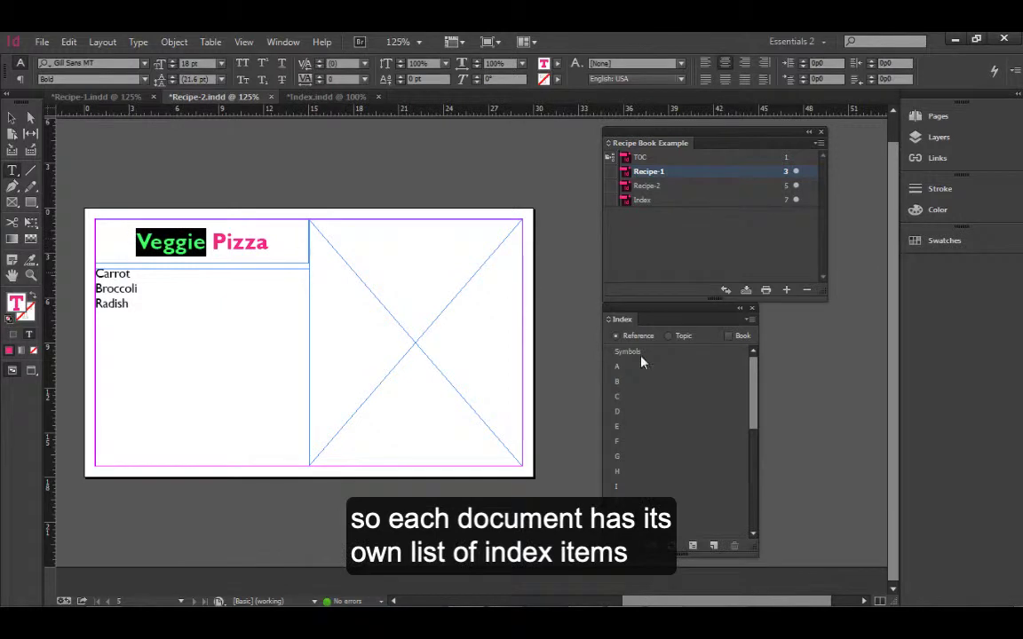
click(714, 547)
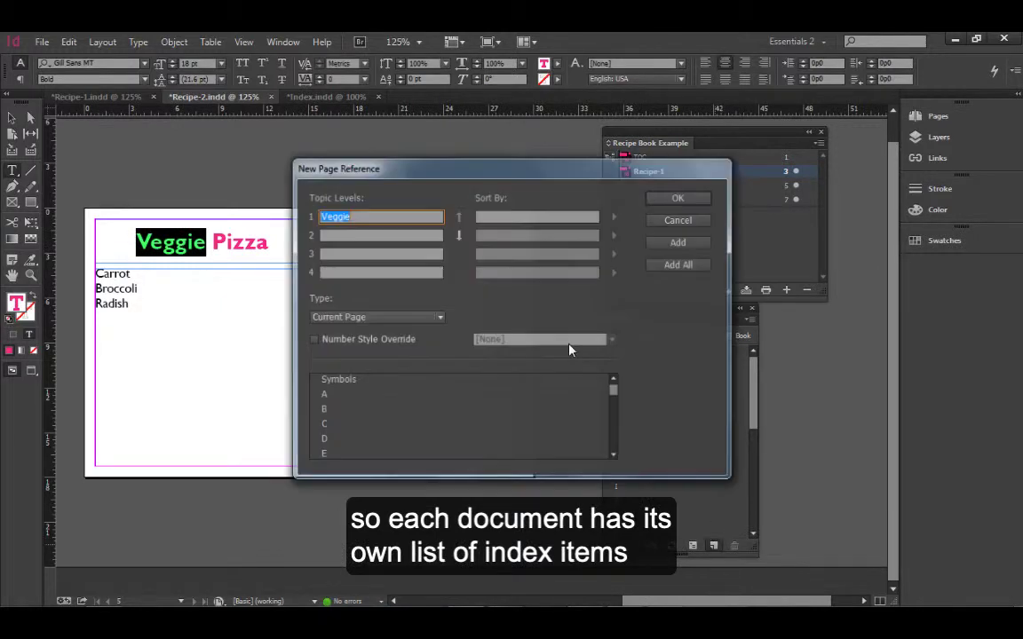
click(679, 197)
mouse_move(756, 391)
mouse_down()
mouse_move(760, 501)
mouse_move(759, 397)
mouse_up()
click(614, 472)
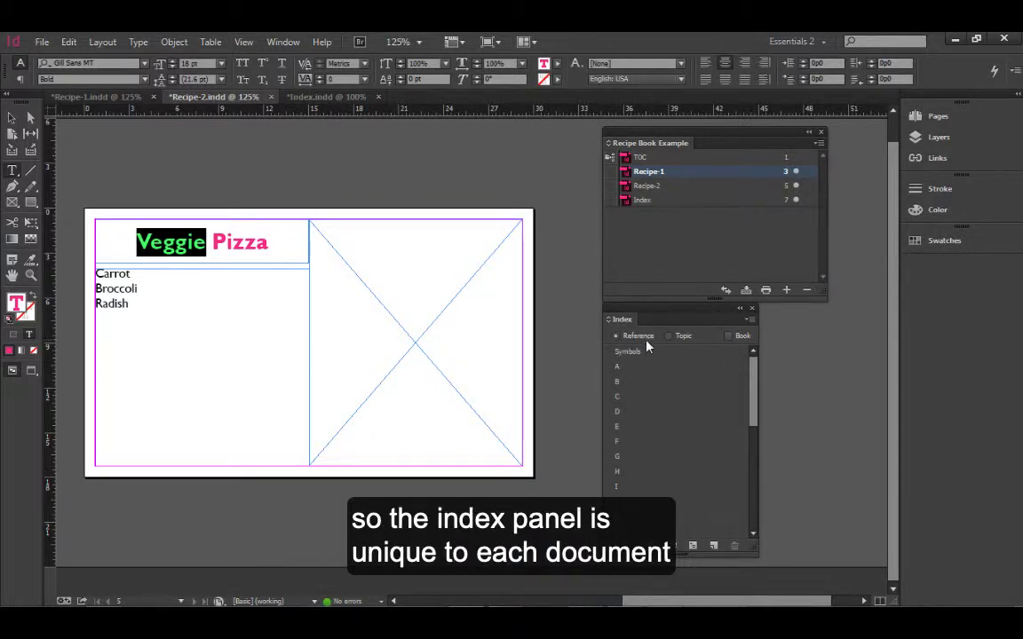
drag(139, 274, 91, 276)
click(131, 274)
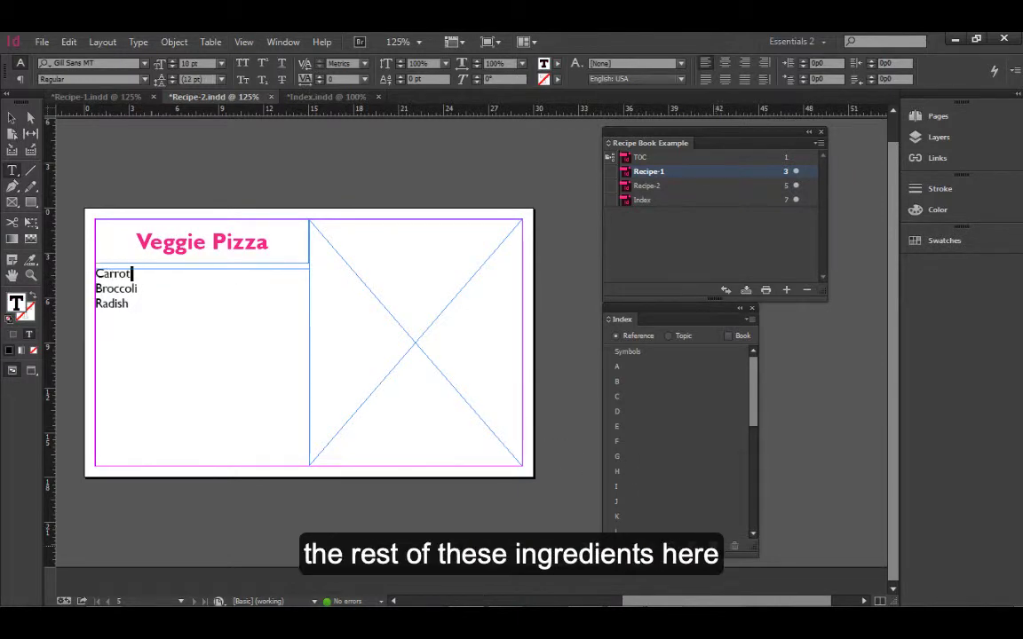
click(717, 548)
click(650, 219)
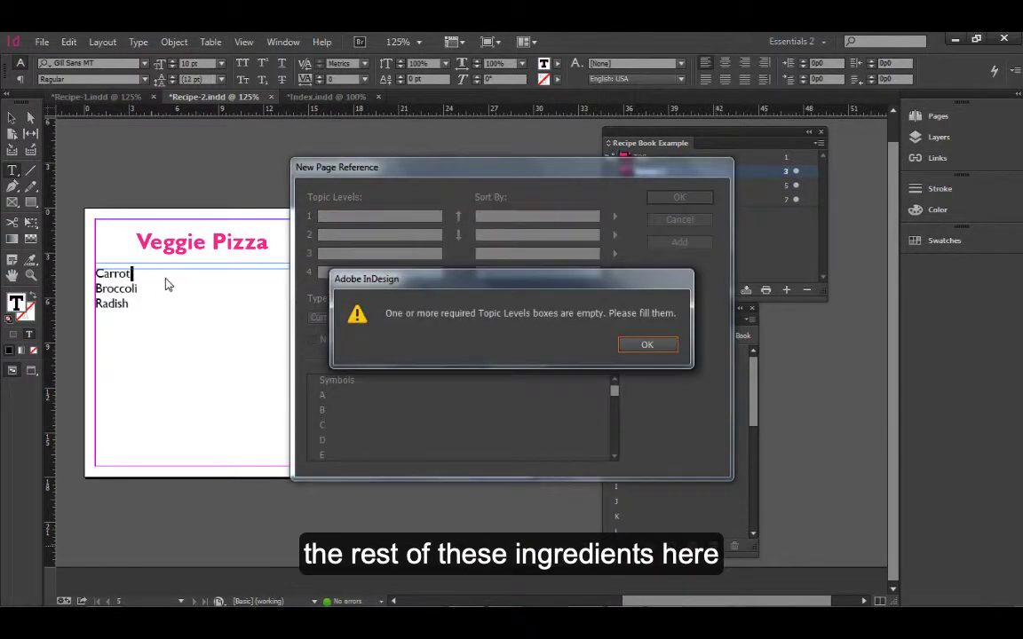
click(649, 348)
click(693, 221)
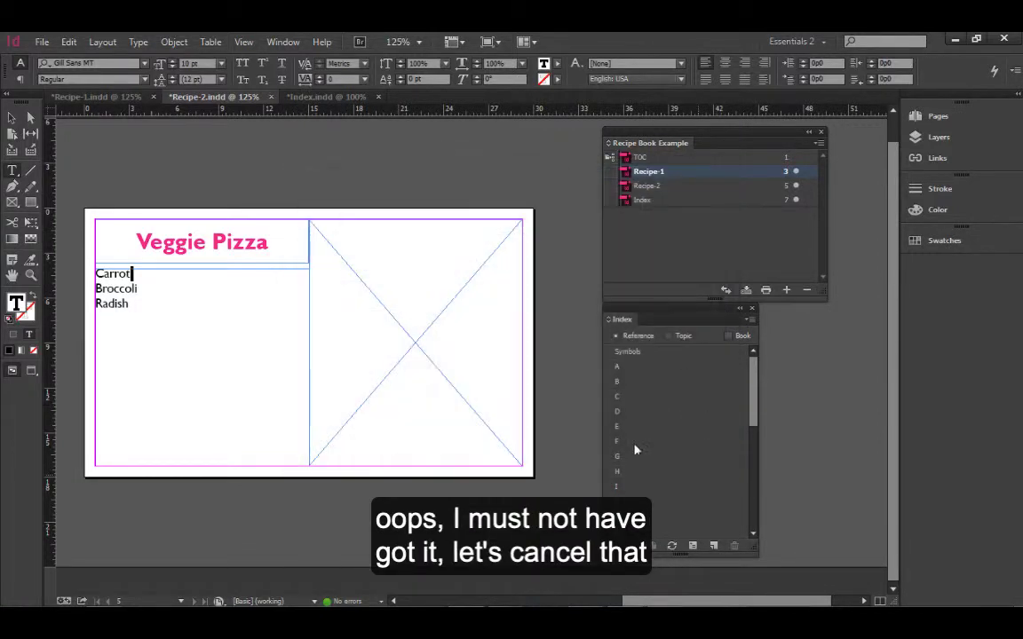
Create index entries for the ingredients "Carrot" and "Broccoli" in Recipe-2.
key(shift+Home)
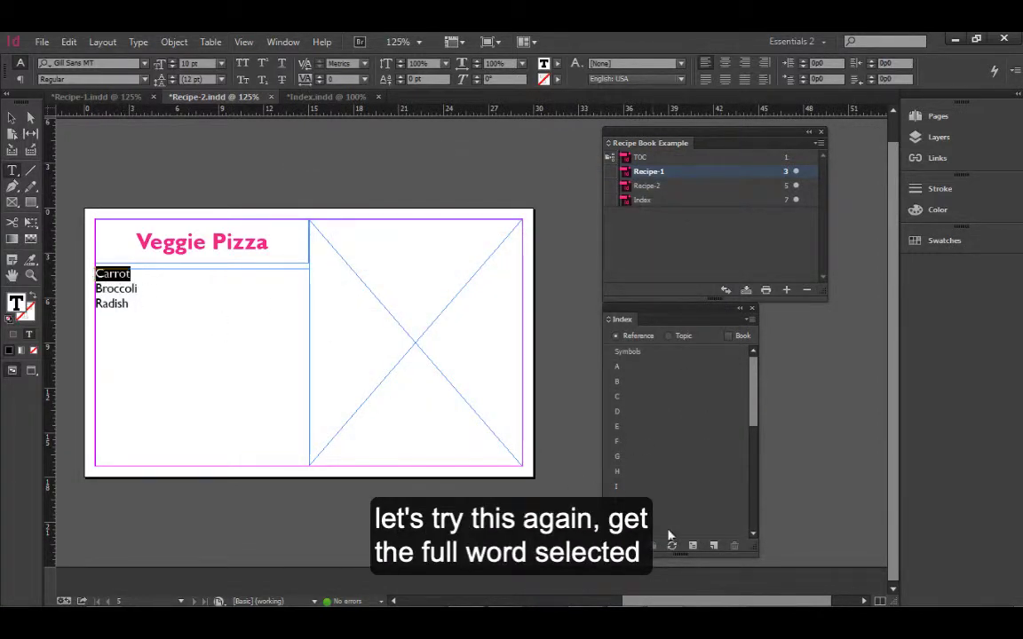
click(713, 545)
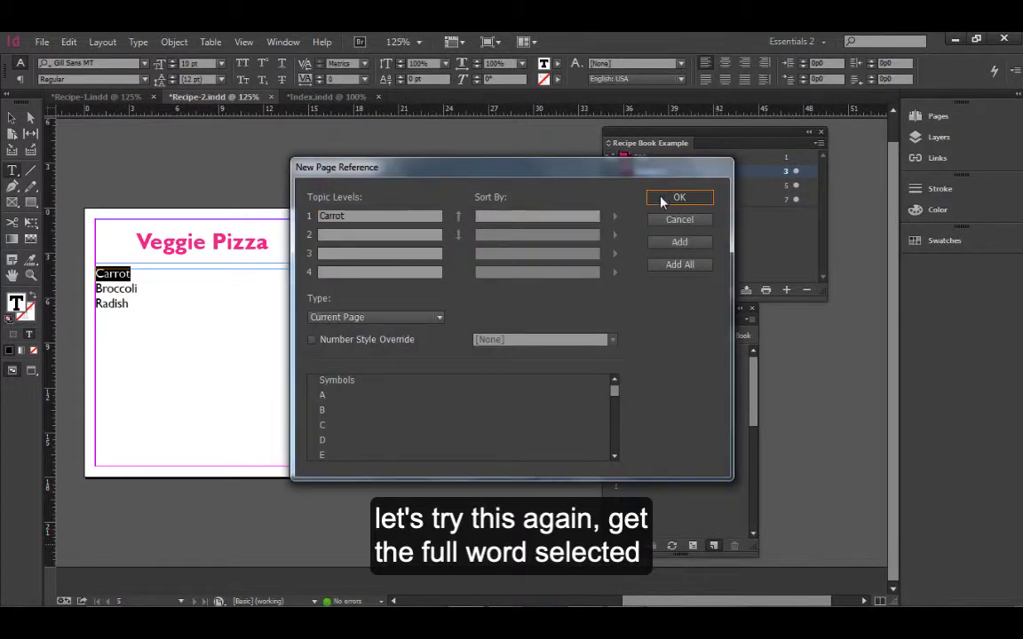
click(662, 203)
click(151, 289)
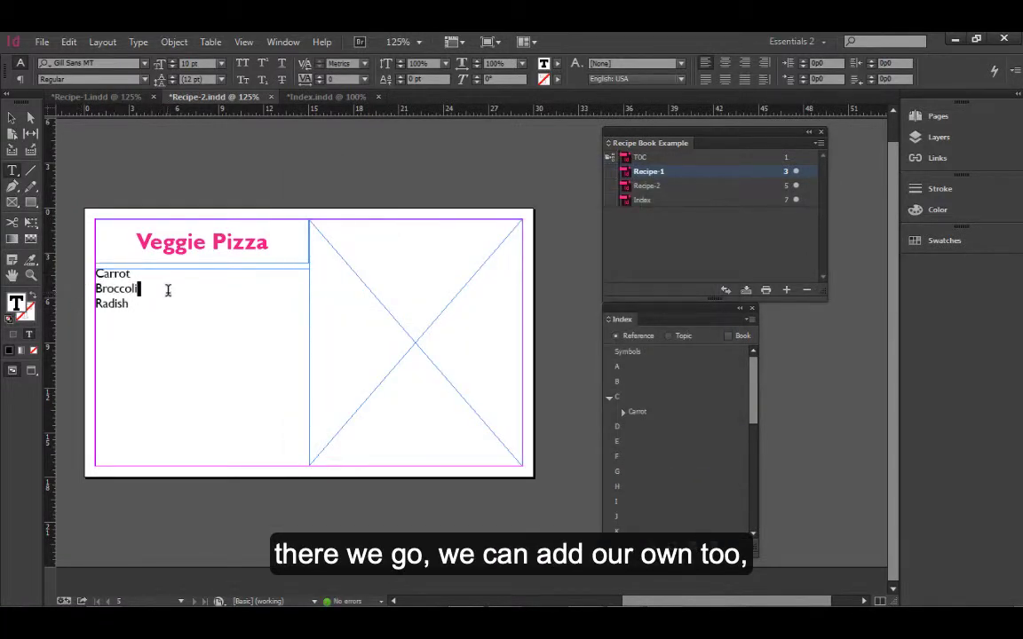
drag(140, 288, 93, 288)
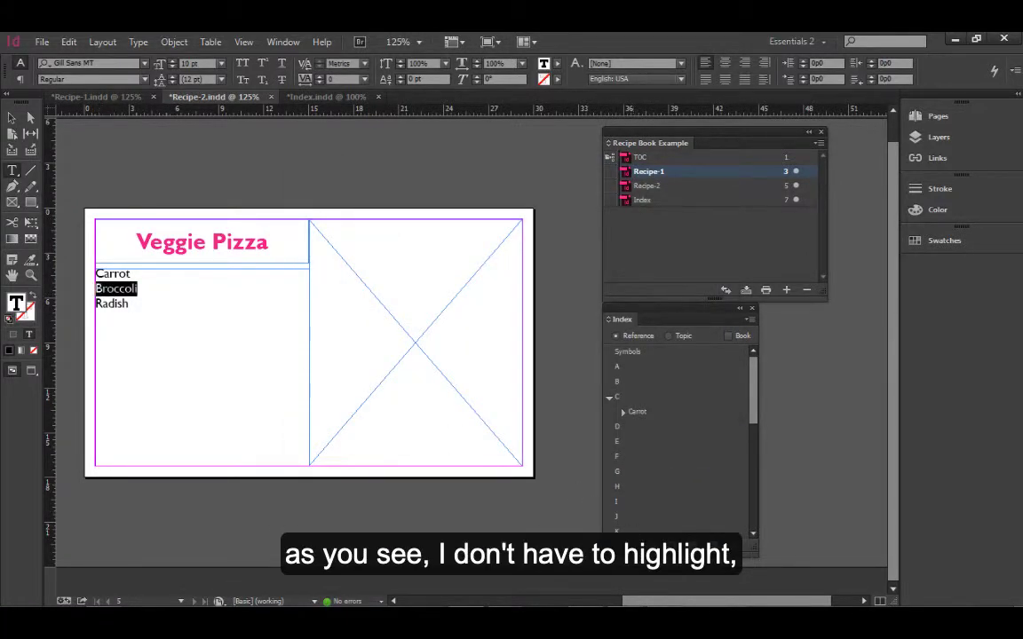
click(713, 545)
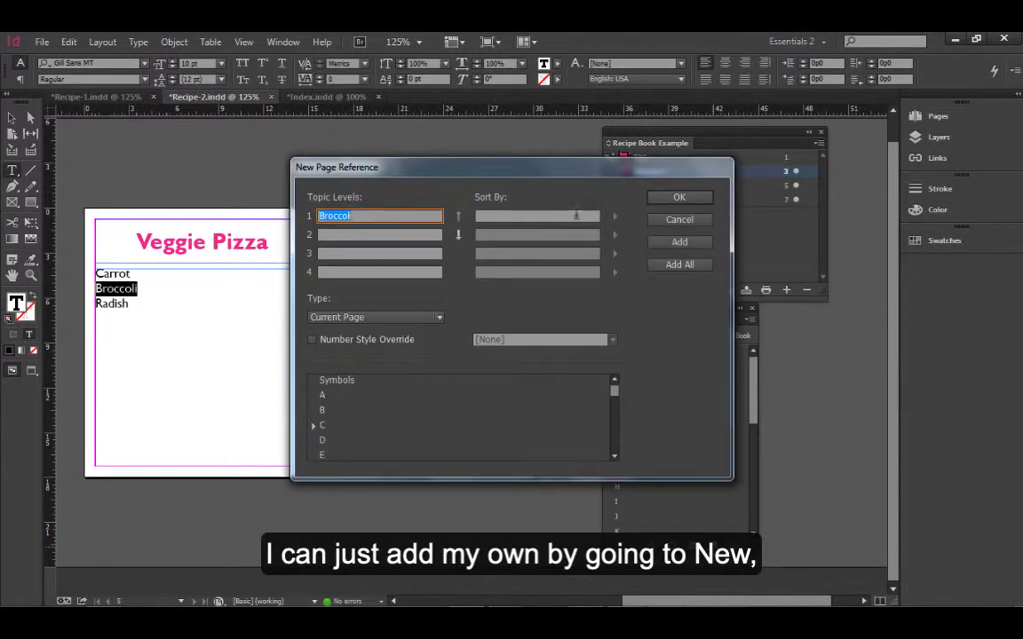
click(679, 197)
Create a current-page index entry for the ingredient "Radish" in Recipe-2.
click(131, 304)
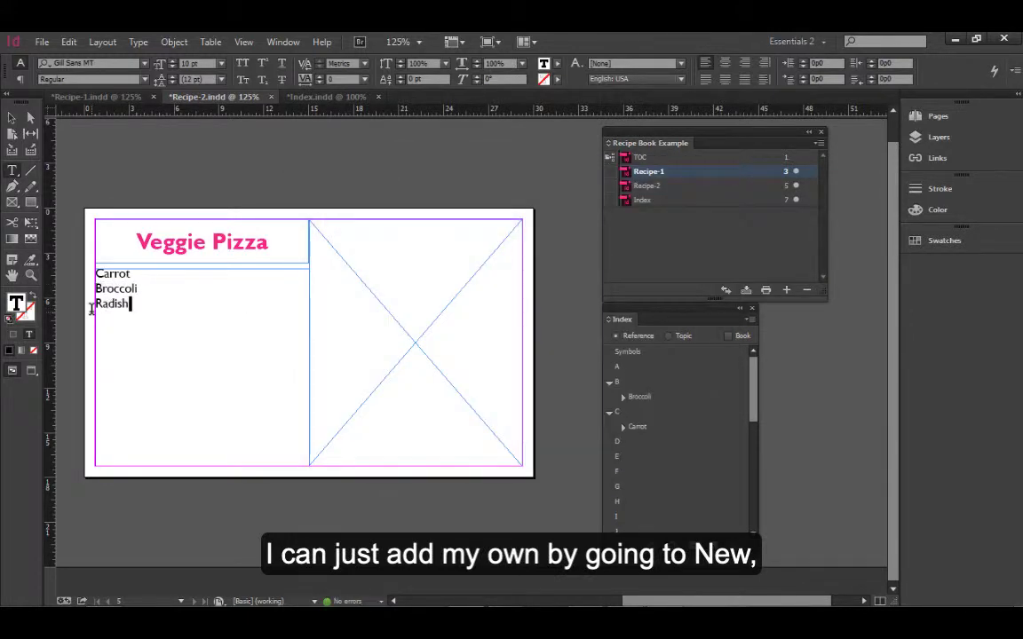
drag(133, 305, 92, 303)
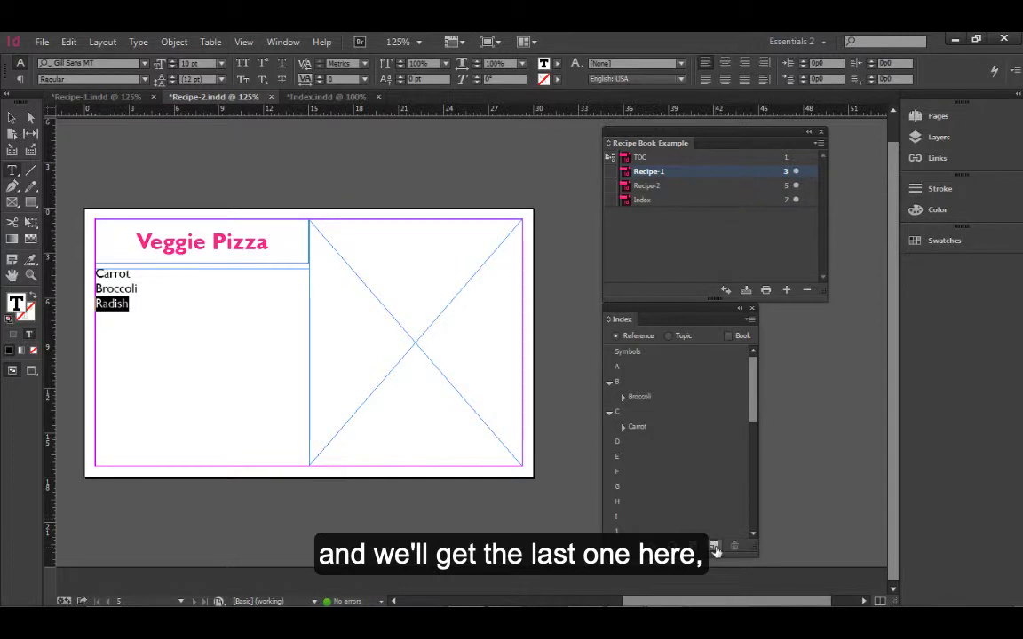
click(713, 545)
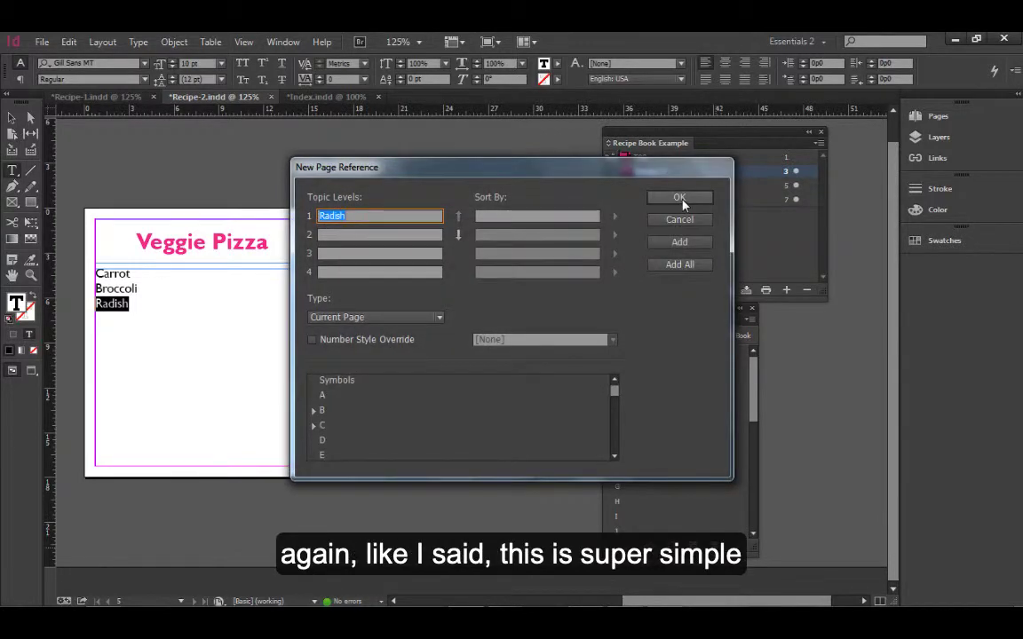
click(679, 198)
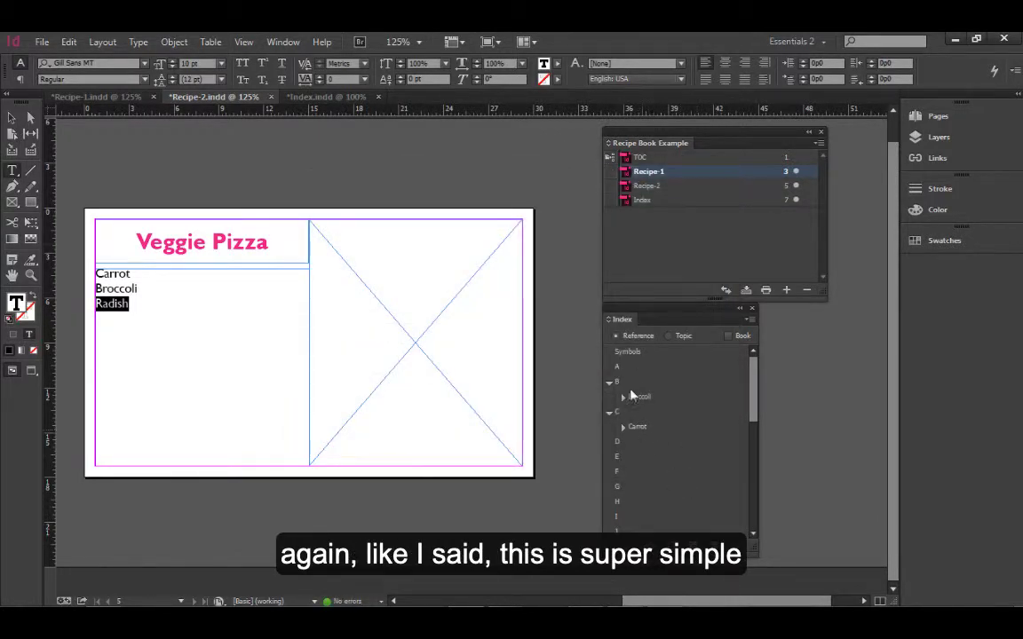
In the Index document, generate a nested index titled "Index" including all book documents, and place it at the page's upper-left margin corner.
click(646, 201)
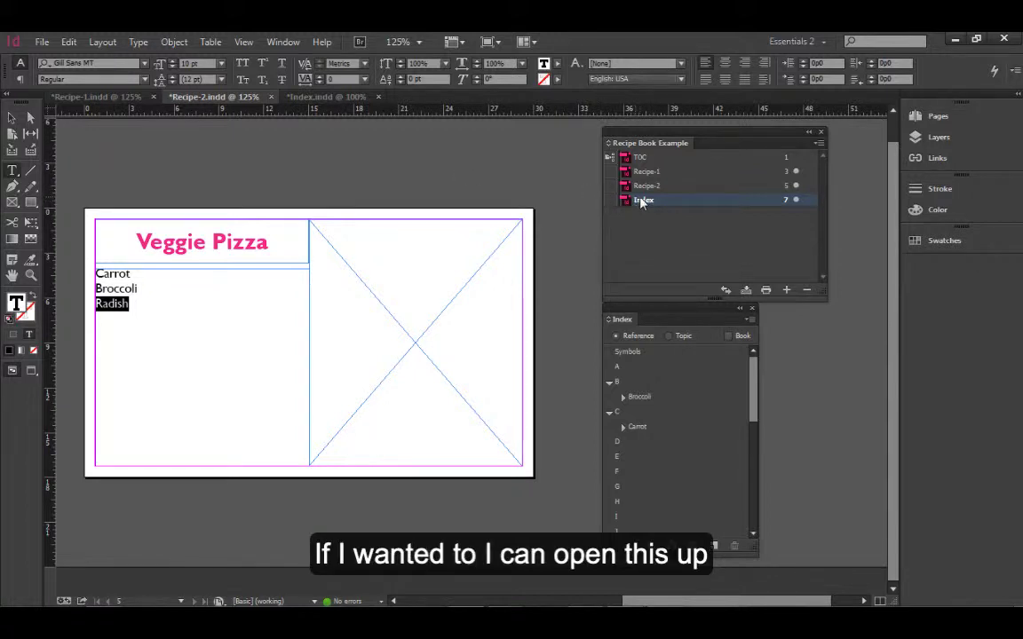
double_click(643, 200)
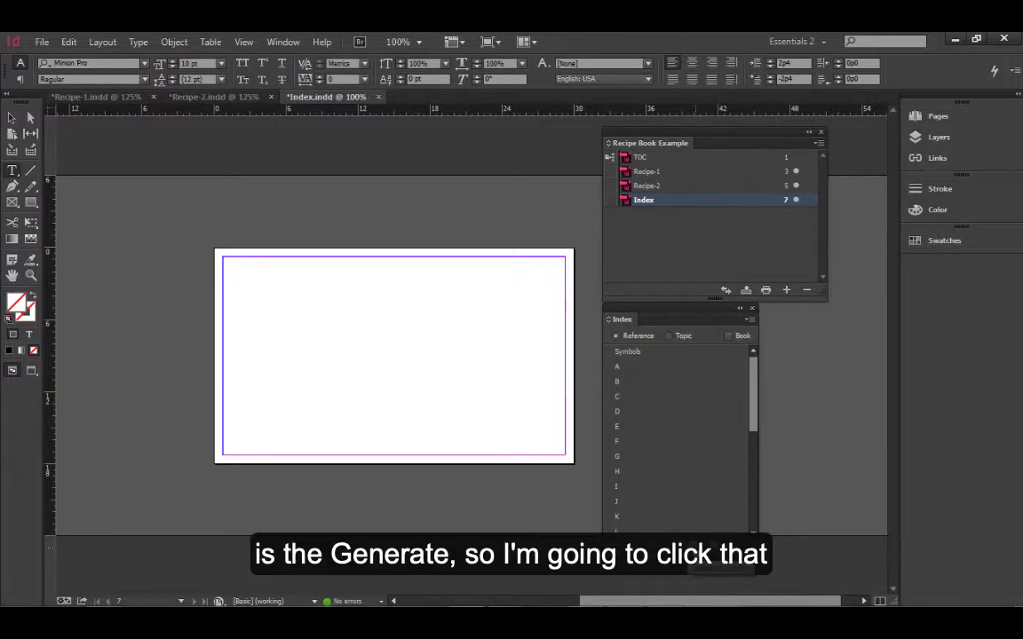
click(705, 568)
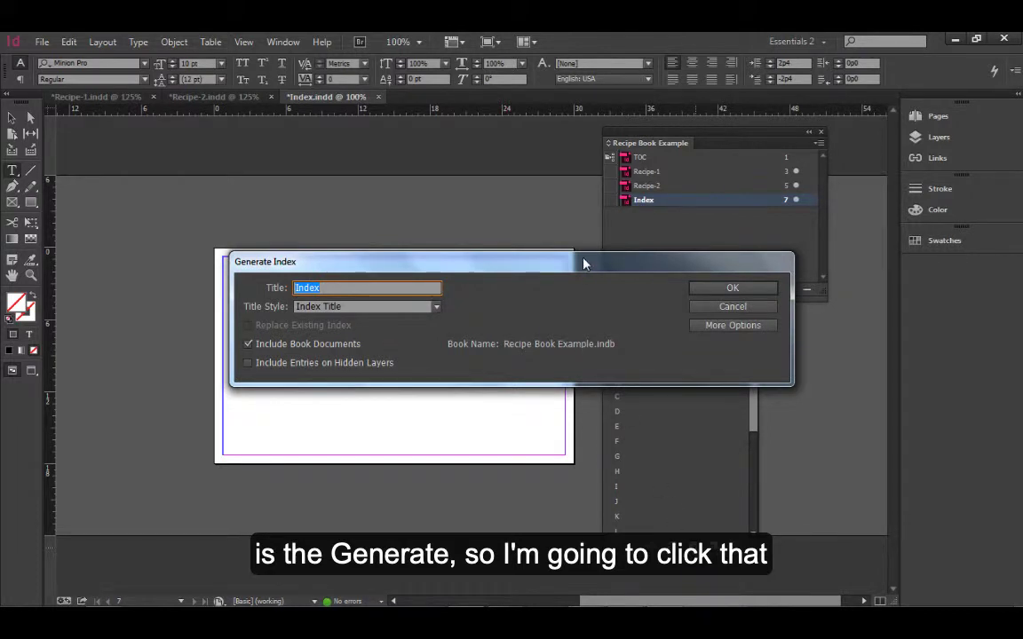
drag(584, 263, 480, 230)
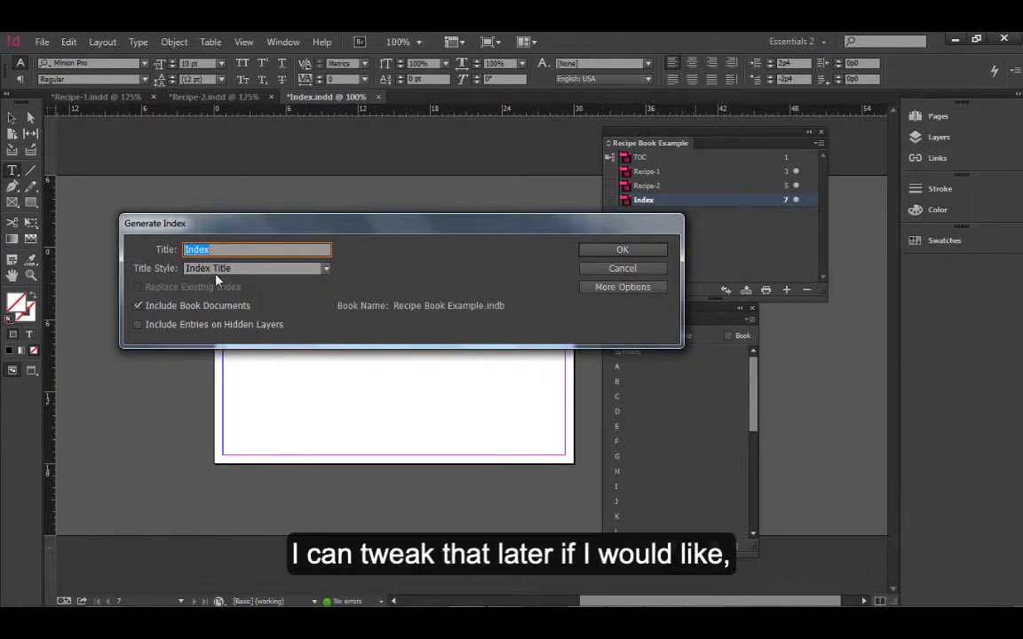
click(598, 289)
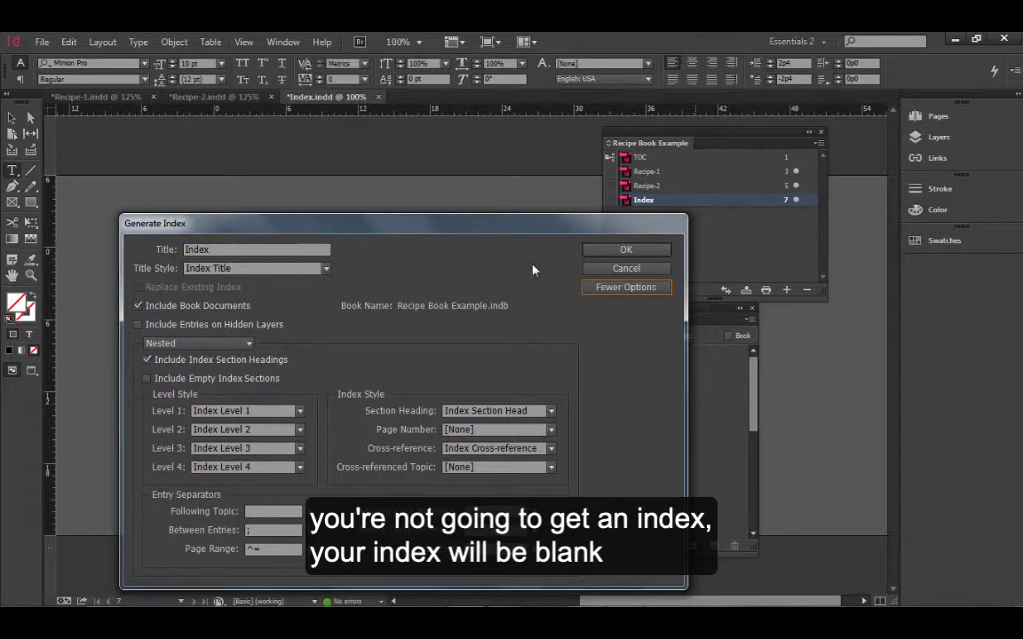
click(626, 250)
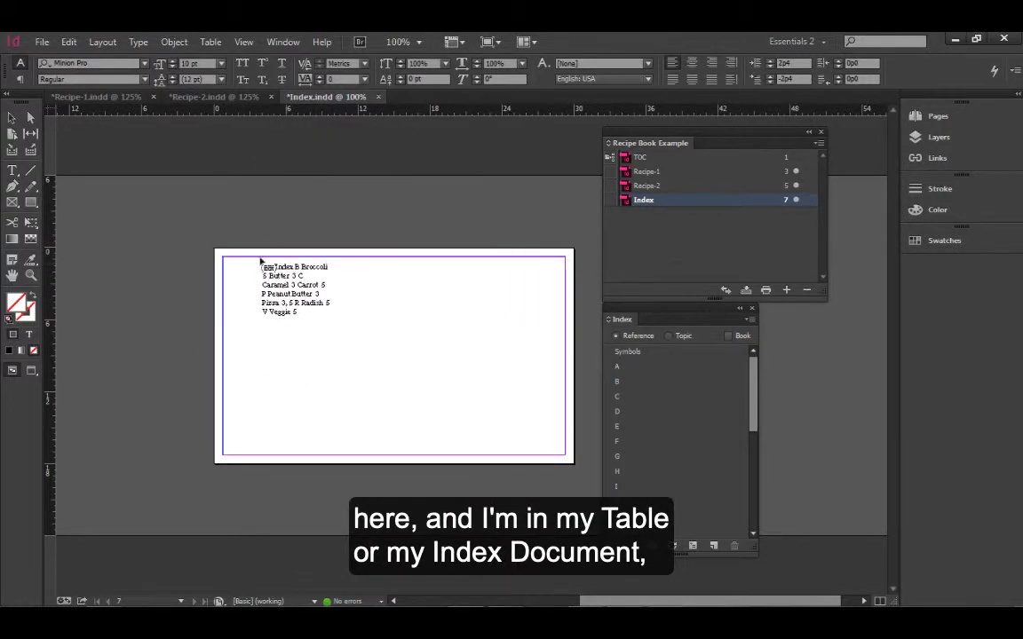
click(229, 262)
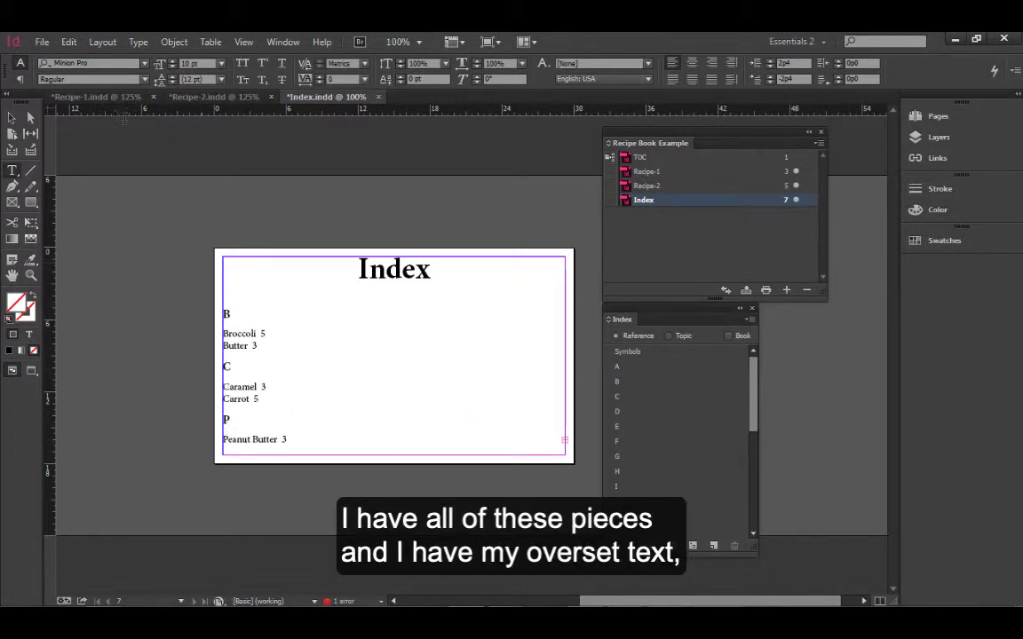
Extend the index text frame downward past the page edge to a height of about 24p10 so the overset entries fit.
click(30, 120)
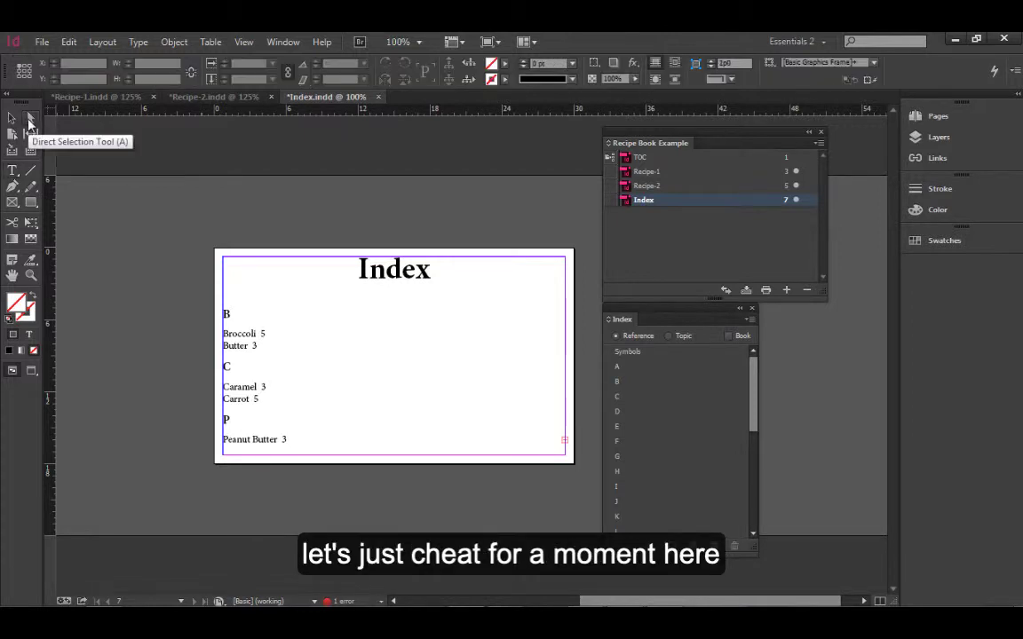
click(320, 292)
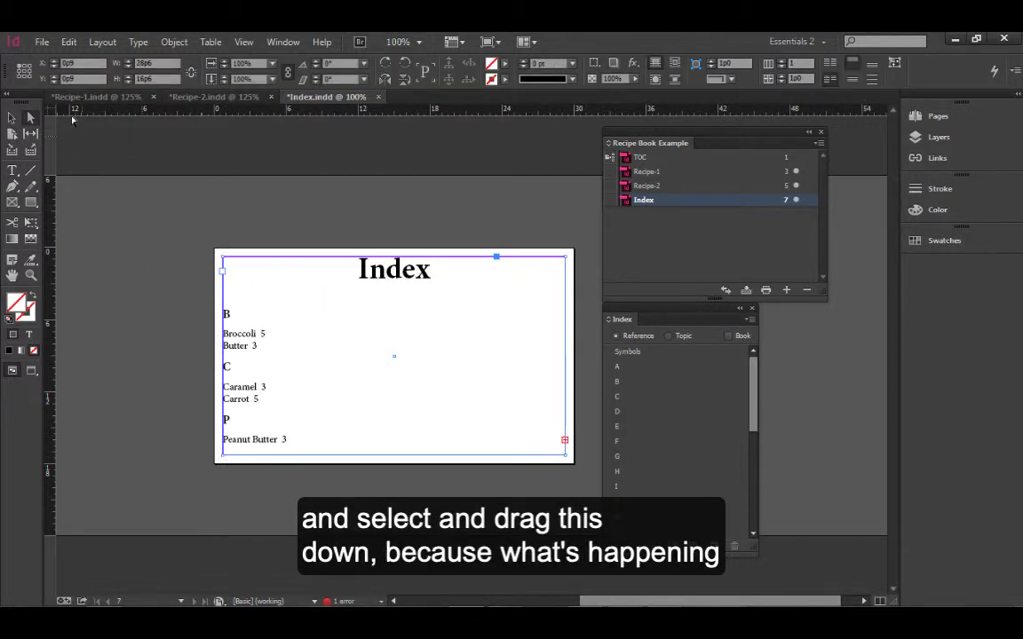
key(v)
drag(393, 452, 393, 555)
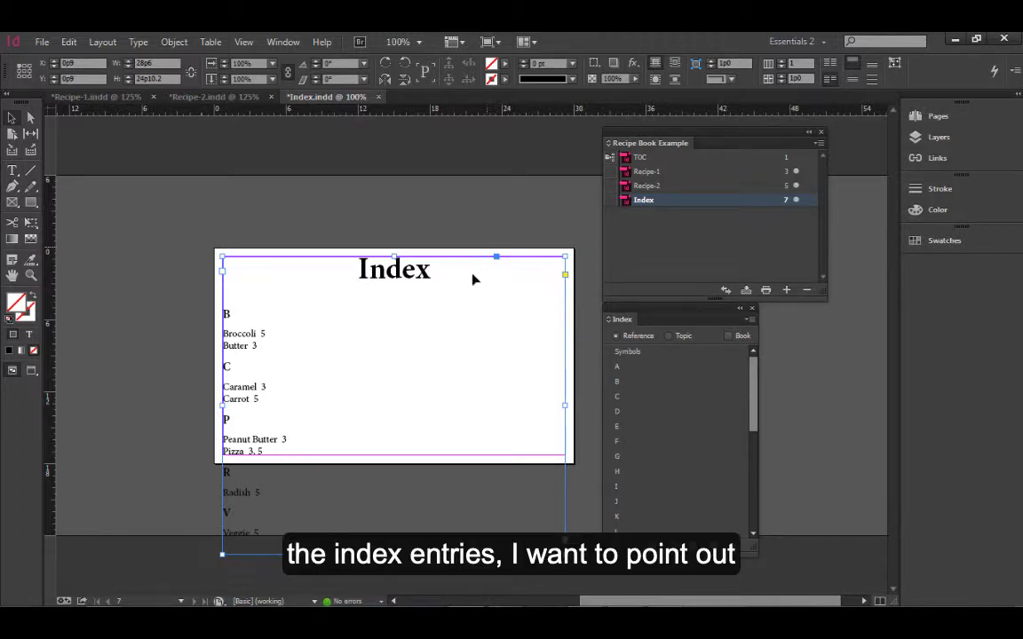
Review the index entries stored in the Recipe-2 document, return to the generated index in the Index document and deselect its frame.
click(654, 175)
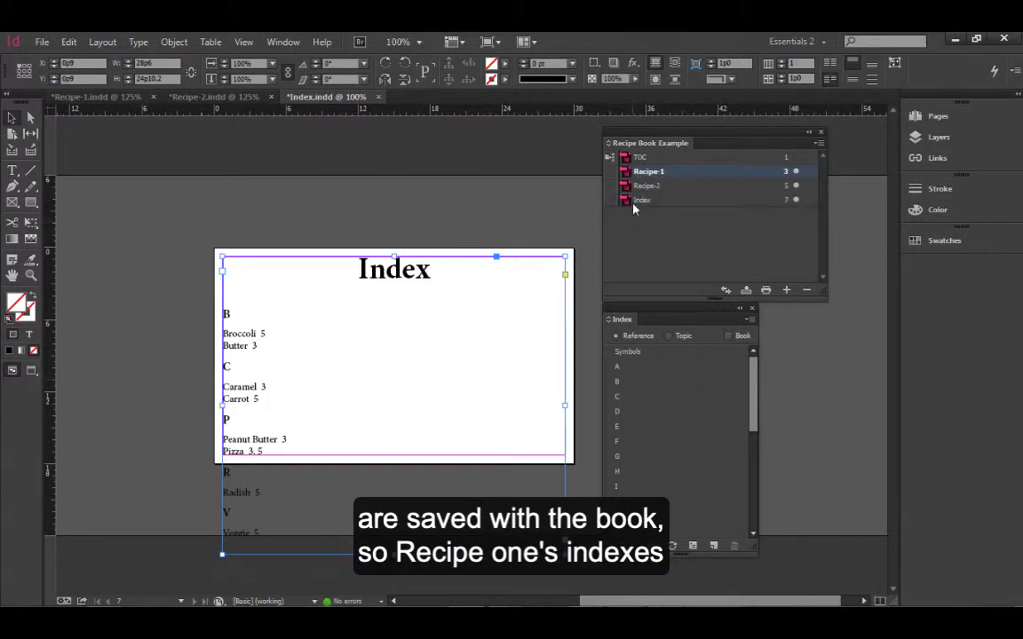
click(654, 187)
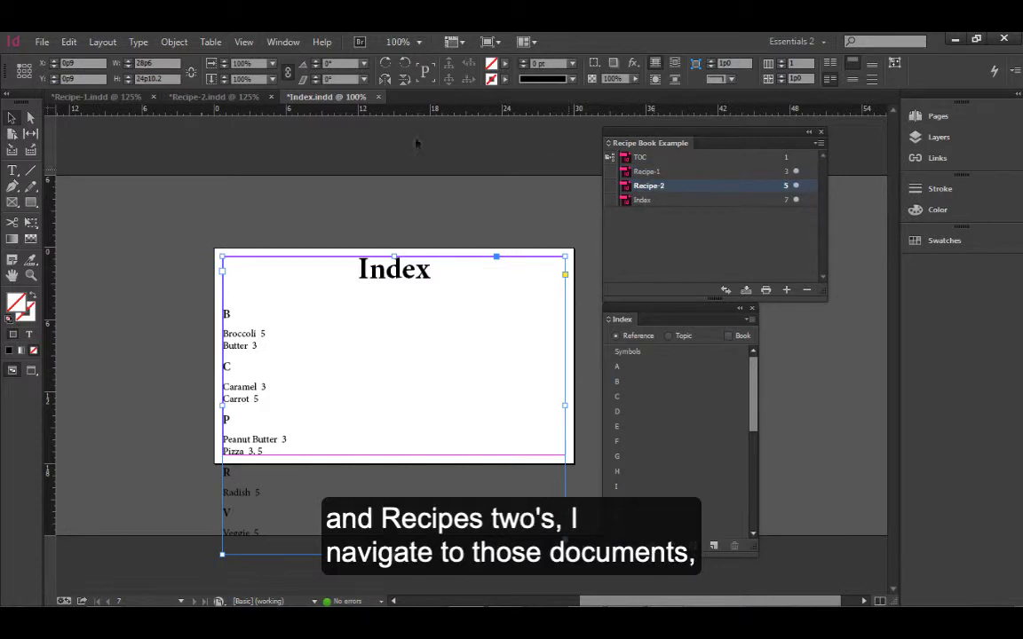
click(254, 97)
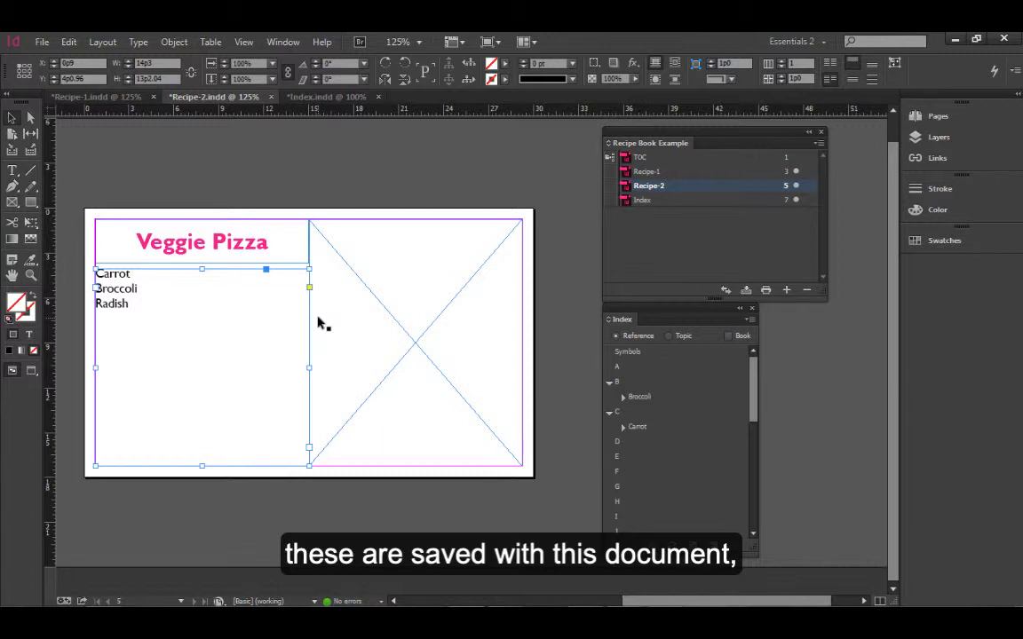
click(318, 97)
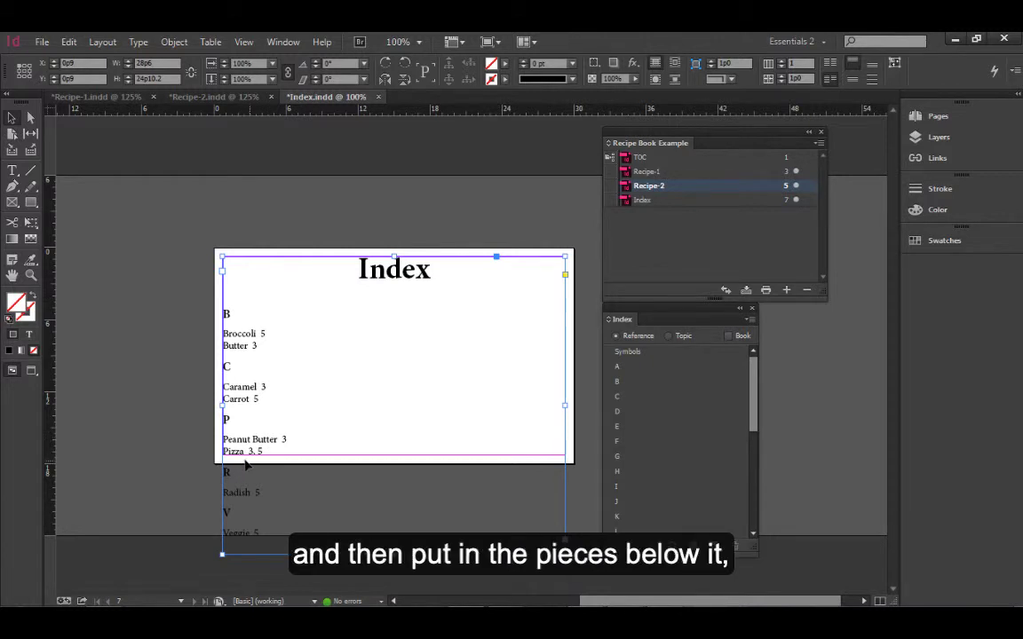
click(184, 508)
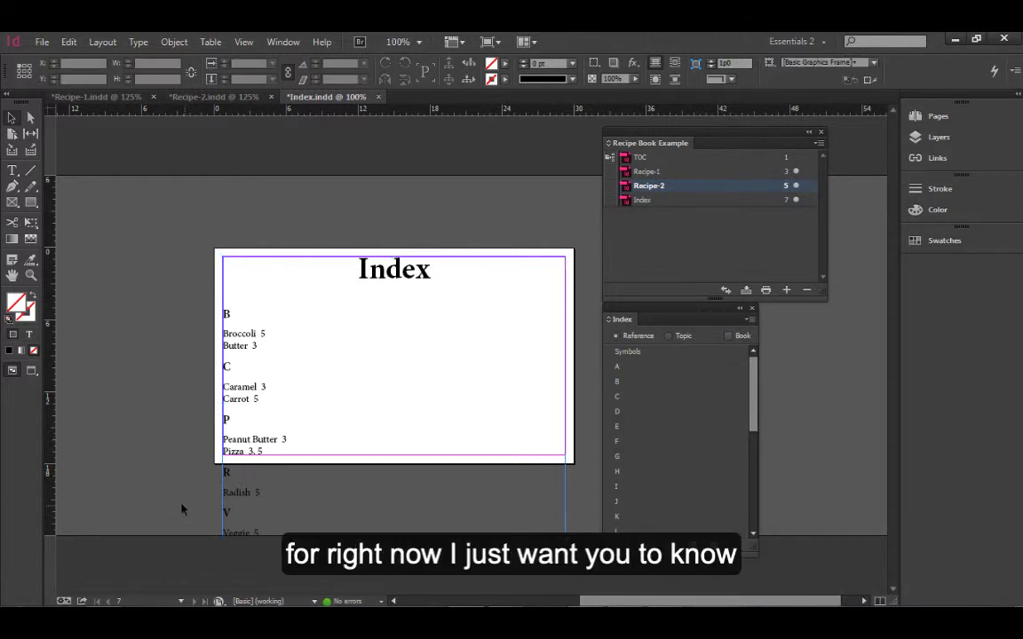